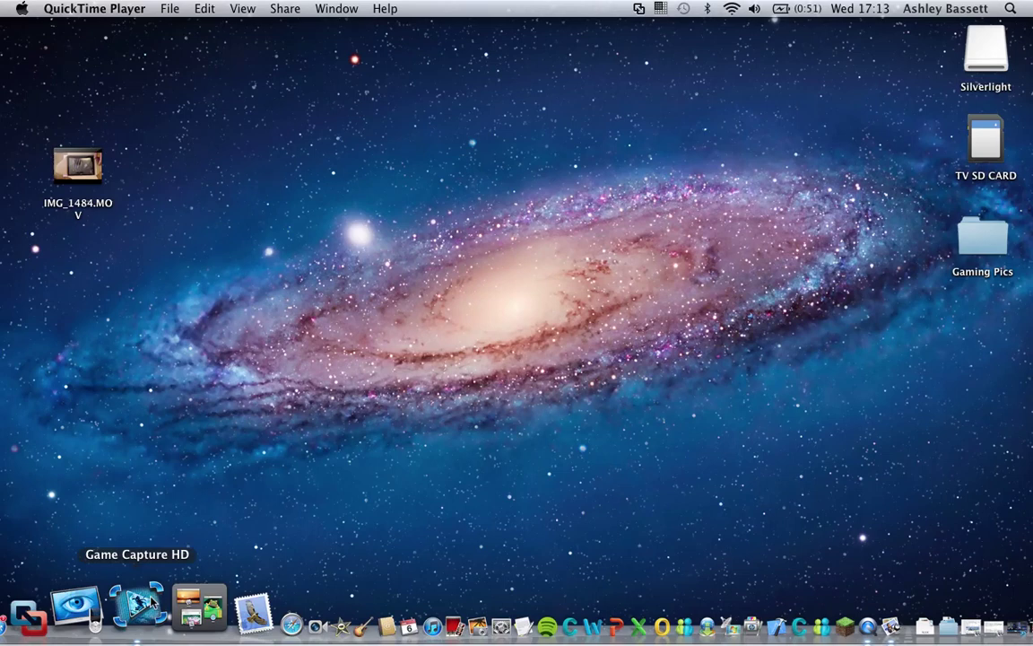
# - Launch Game Capture HD from the Dock
pyautogui.click(152, 606)
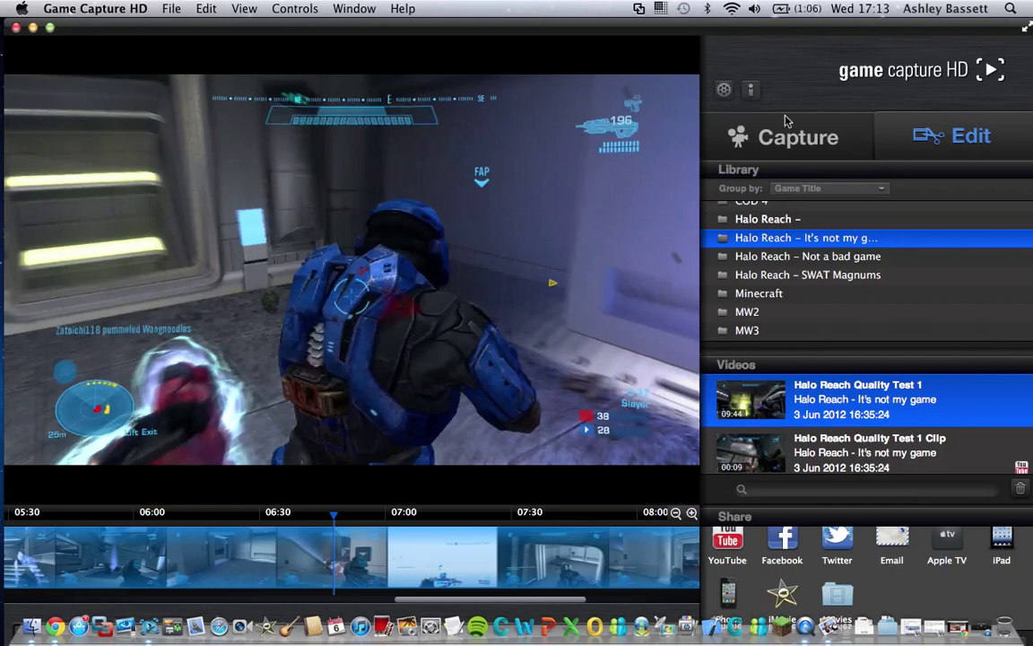
# - Switch to the Capture screen and check the Game tag, leaving it as MW3
pyautogui.click(791, 143)
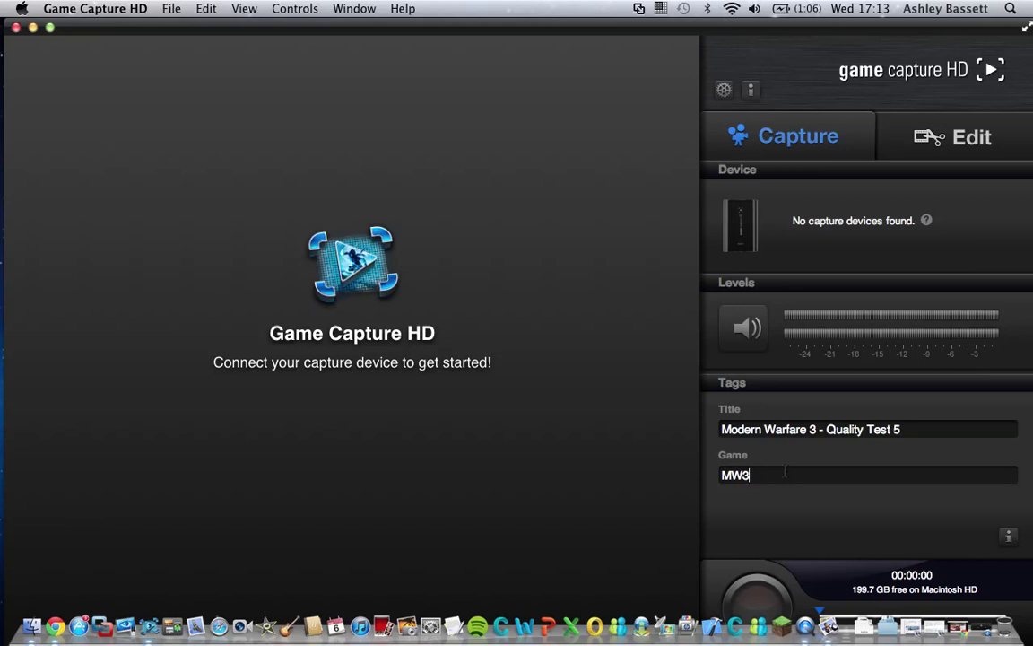
pyautogui.moveTo(754, 474); pyautogui.dragTo(719, 476)
pyautogui.click(773, 474)
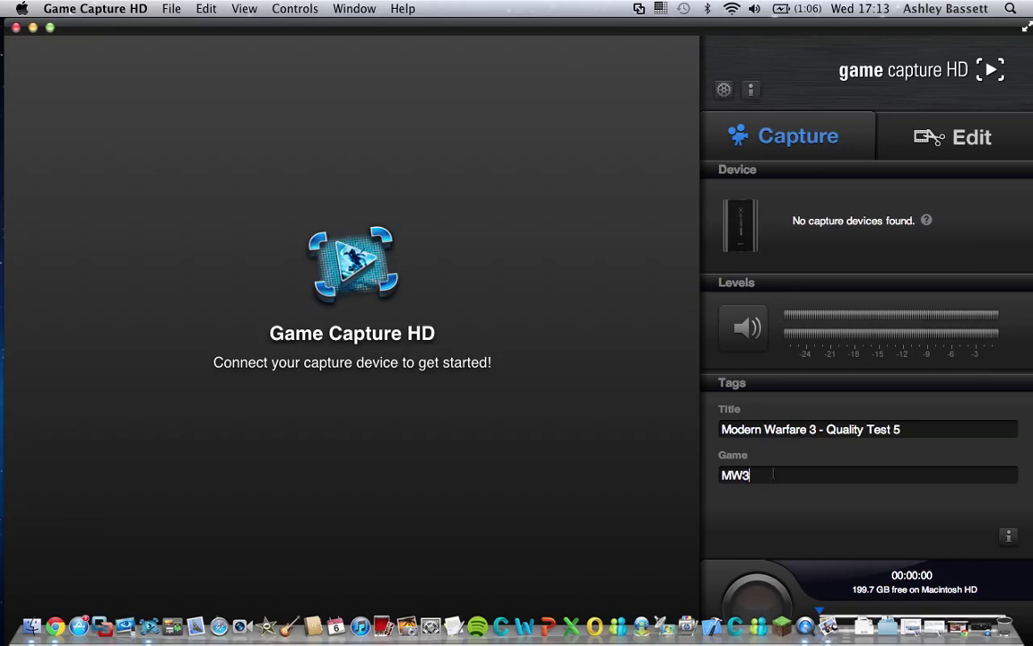
# - Return to Edit and browse the MW3, COD 4 and All Videos library groups
pyautogui.click(933, 139)
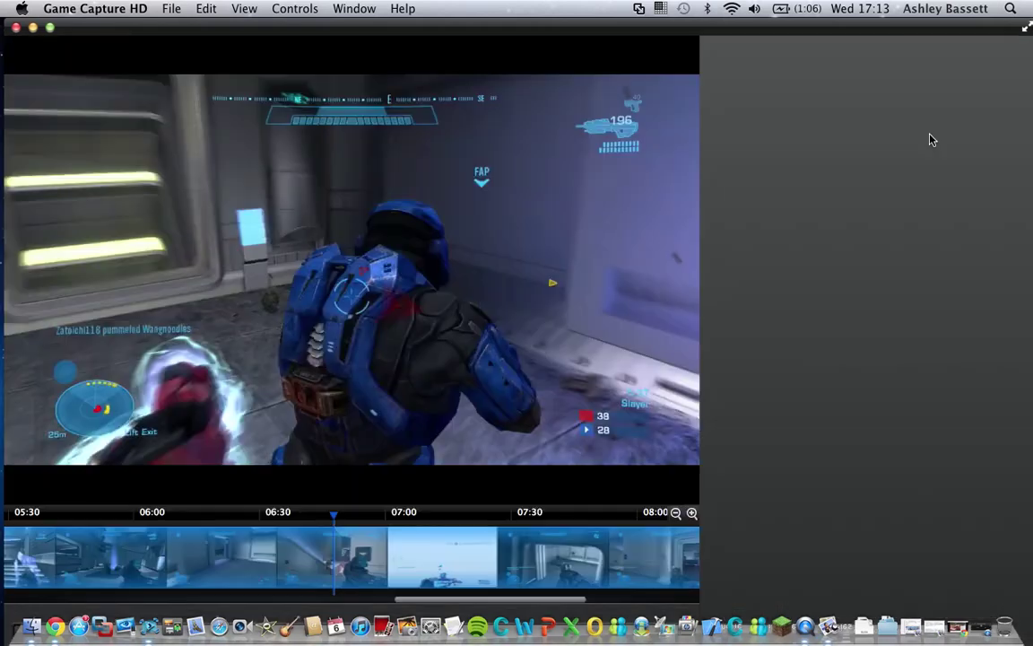
pyautogui.click(718, 329)
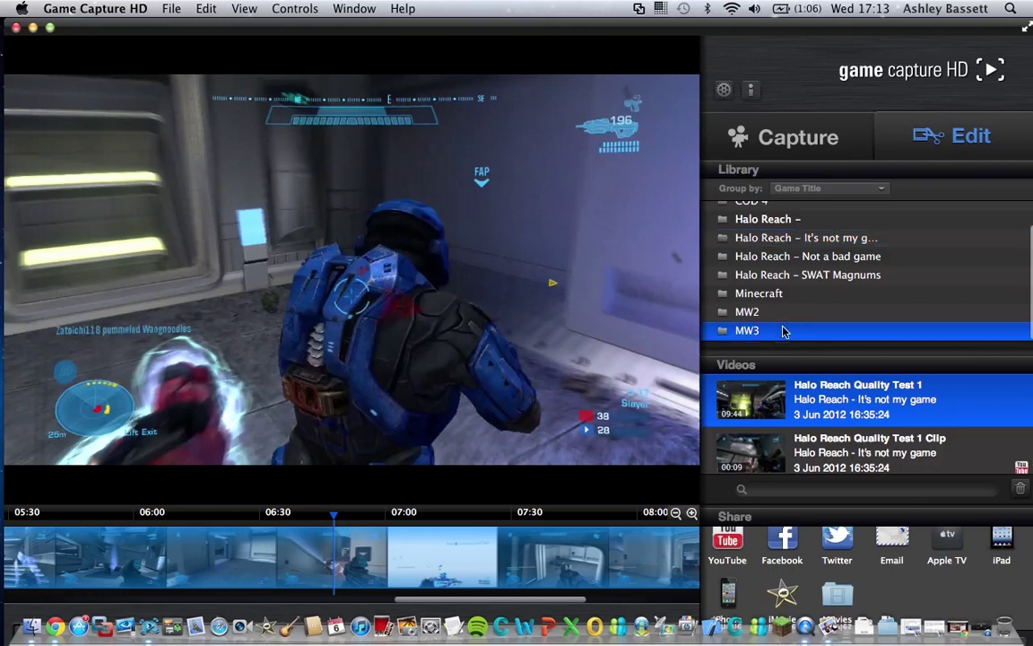
pyautogui.scroll(2, 787, 273)
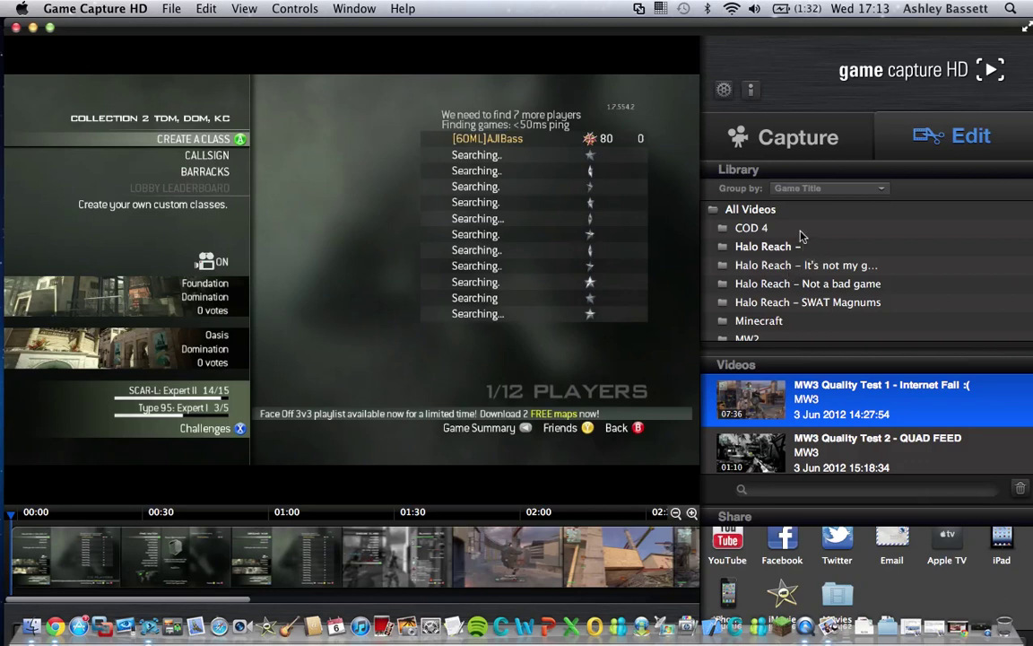
pyautogui.click(801, 231)
pyautogui.click(787, 212)
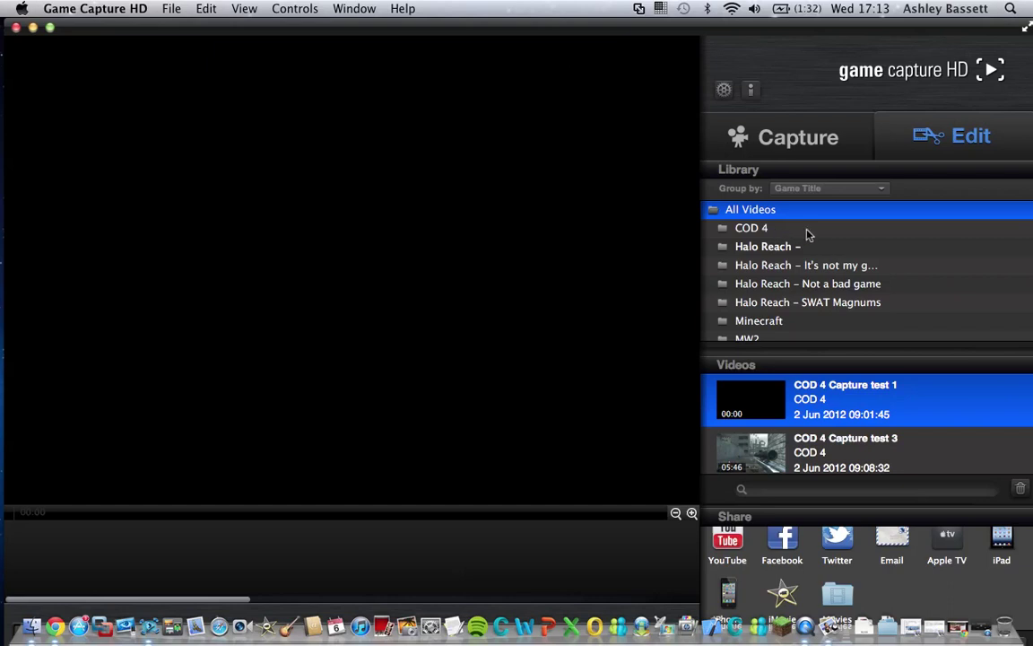
pyautogui.click(812, 234)
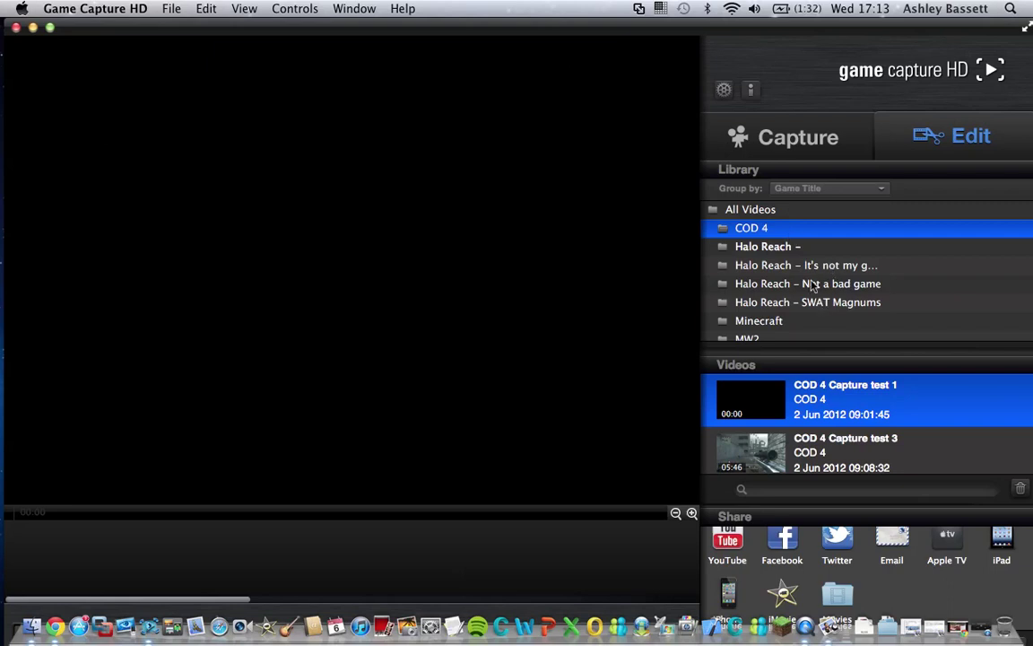
# - Load COD 4 Capture test 1, then open the Halo Reach – It's not my game group
pyautogui.scroll(-2, 817, 316)
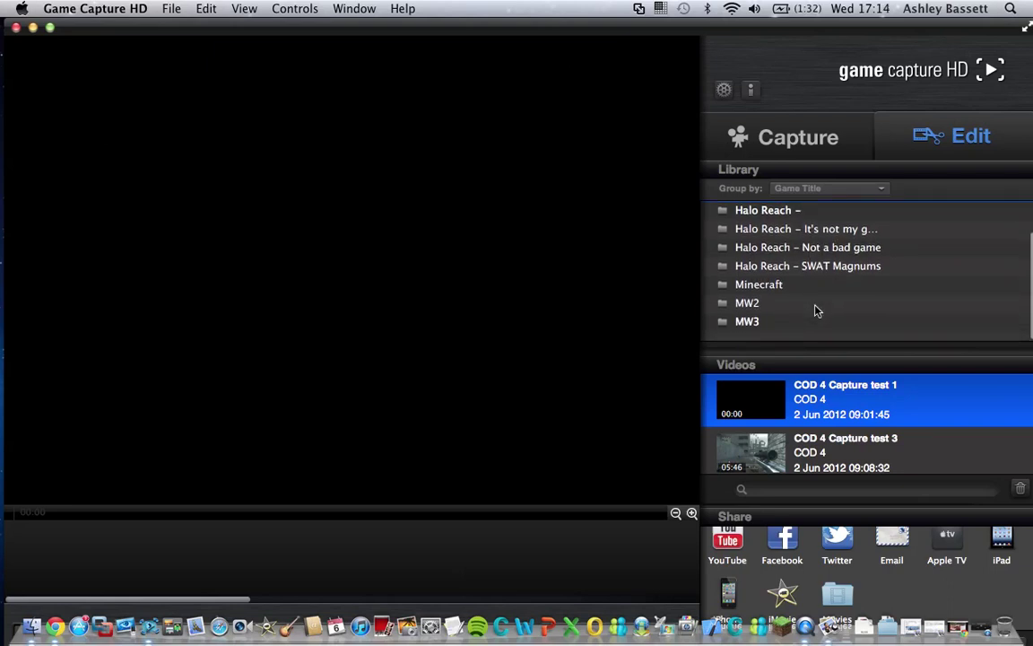
pyautogui.scroll(-1, 816, 310)
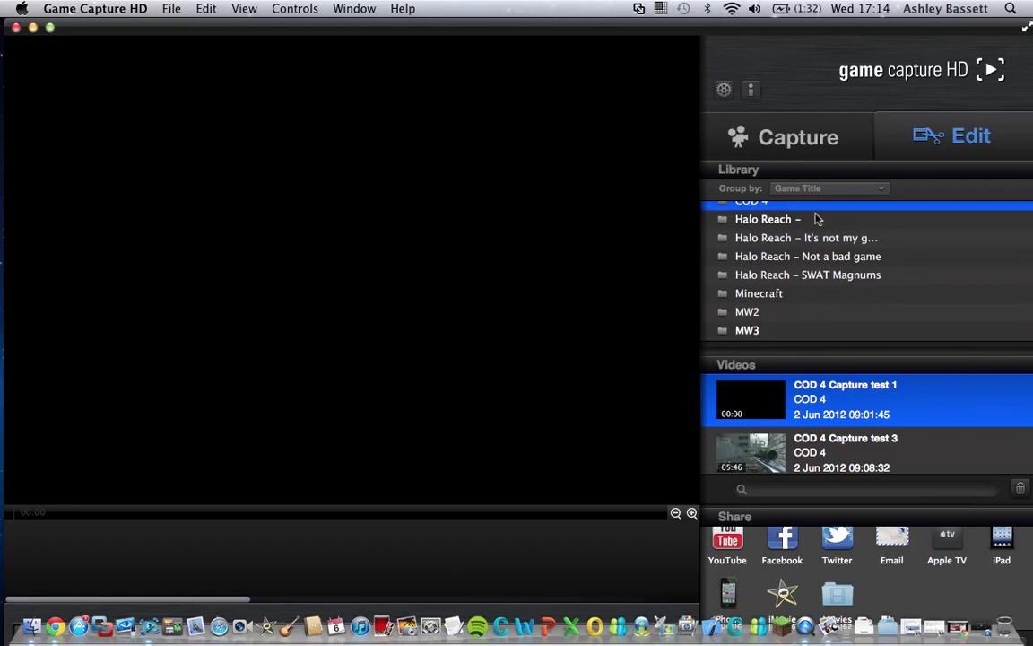
pyautogui.scroll(1, 818, 219)
pyautogui.scroll(1, 817, 219)
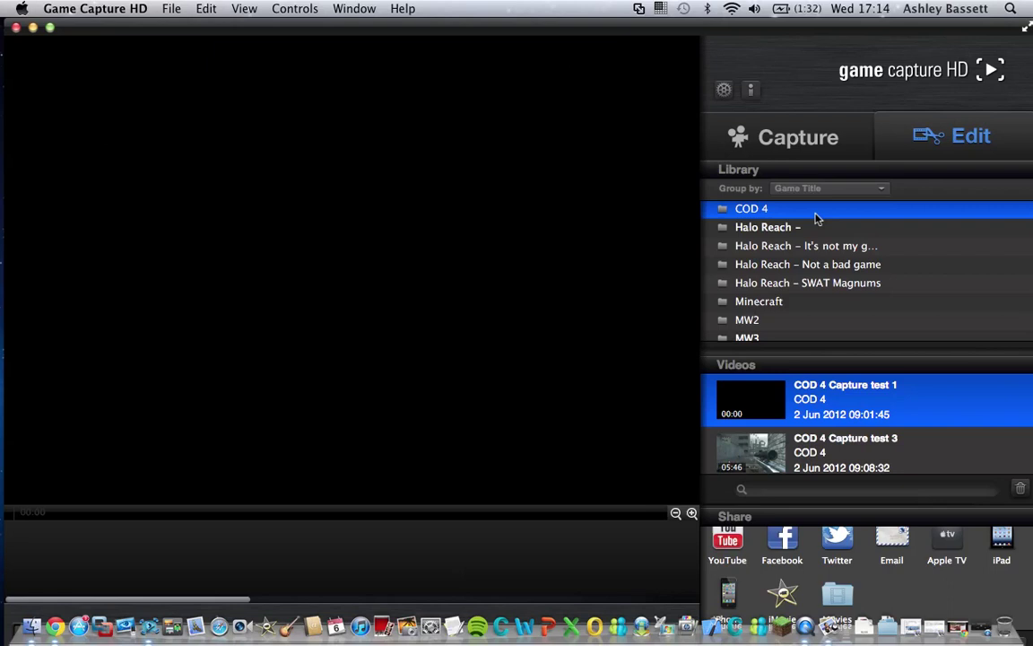
pyautogui.scroll(-2, 814, 409)
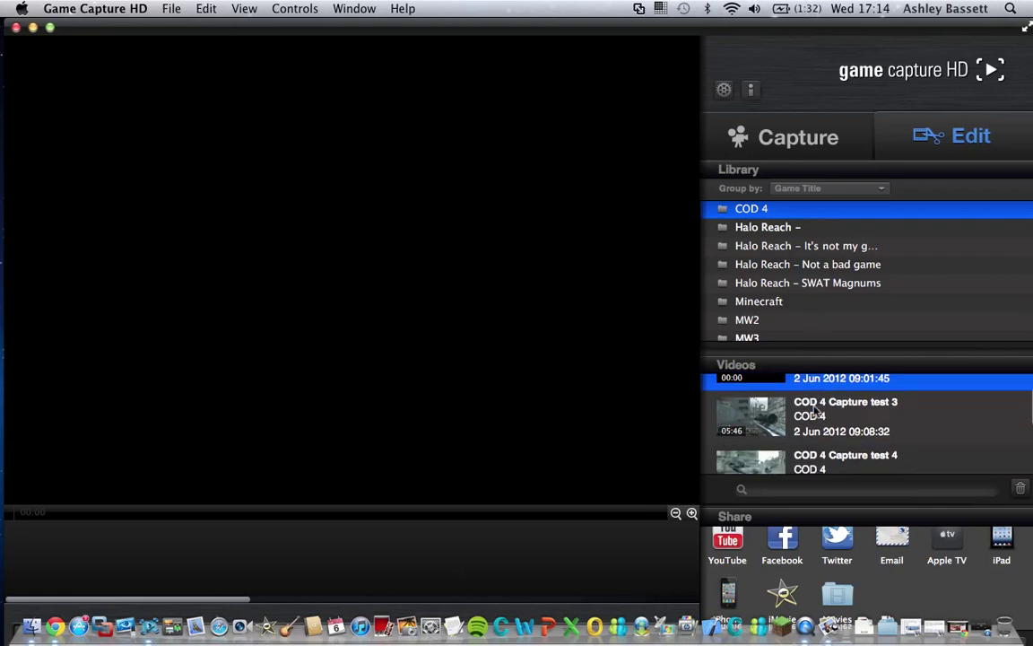
pyautogui.scroll(-1, 814, 411)
pyautogui.scroll(2, 814, 410)
pyautogui.scroll(-3, 815, 411)
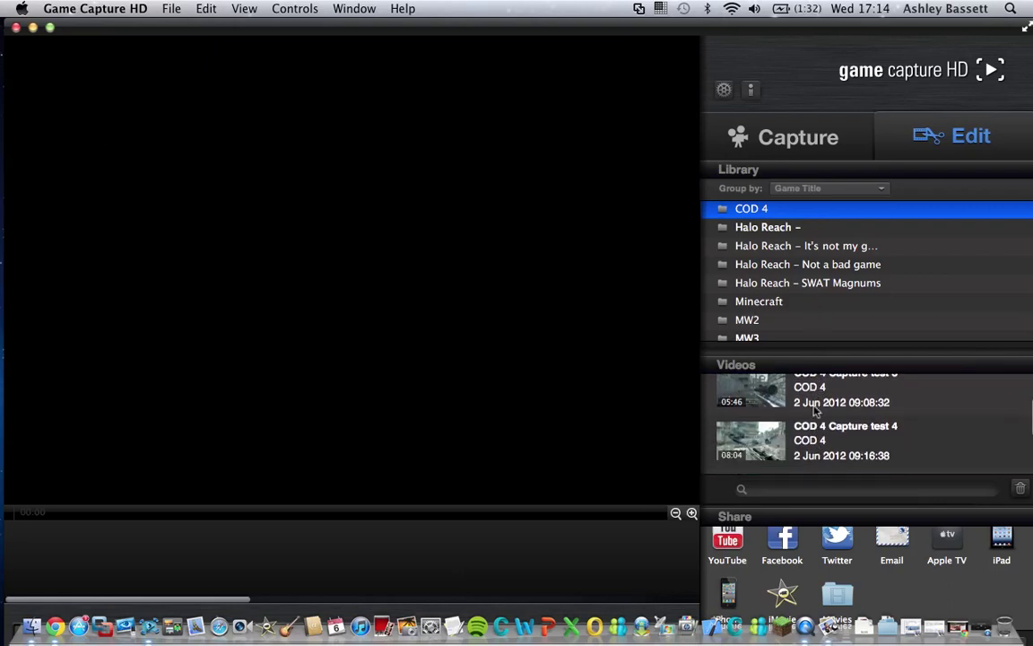
pyautogui.scroll(-3, 816, 411)
pyautogui.scroll(-3, 814, 409)
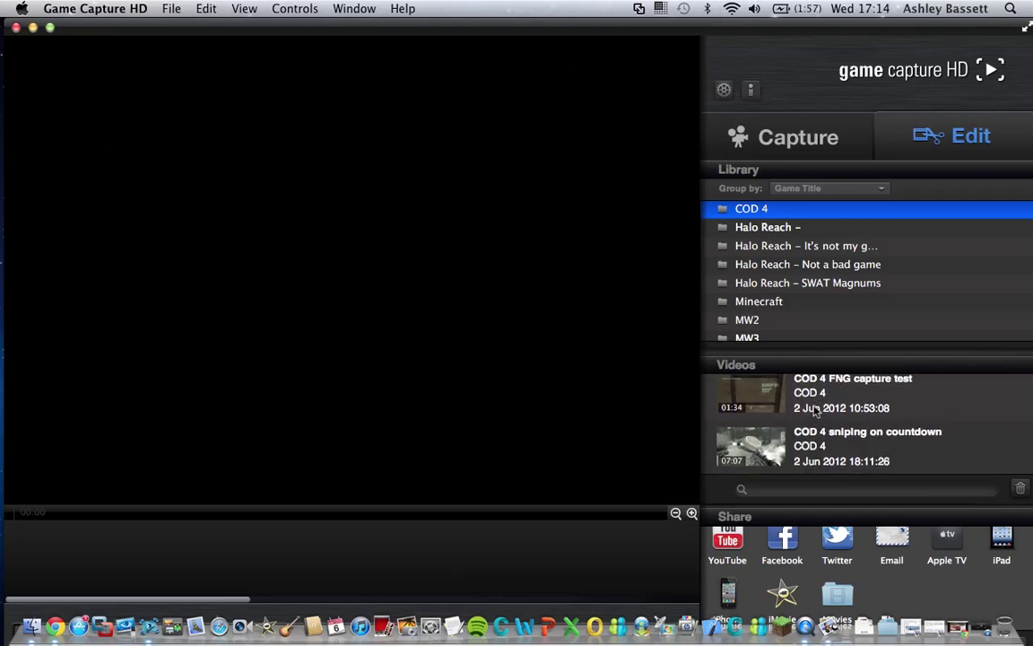
pyautogui.scroll(5, 816, 411)
pyautogui.click(815, 403)
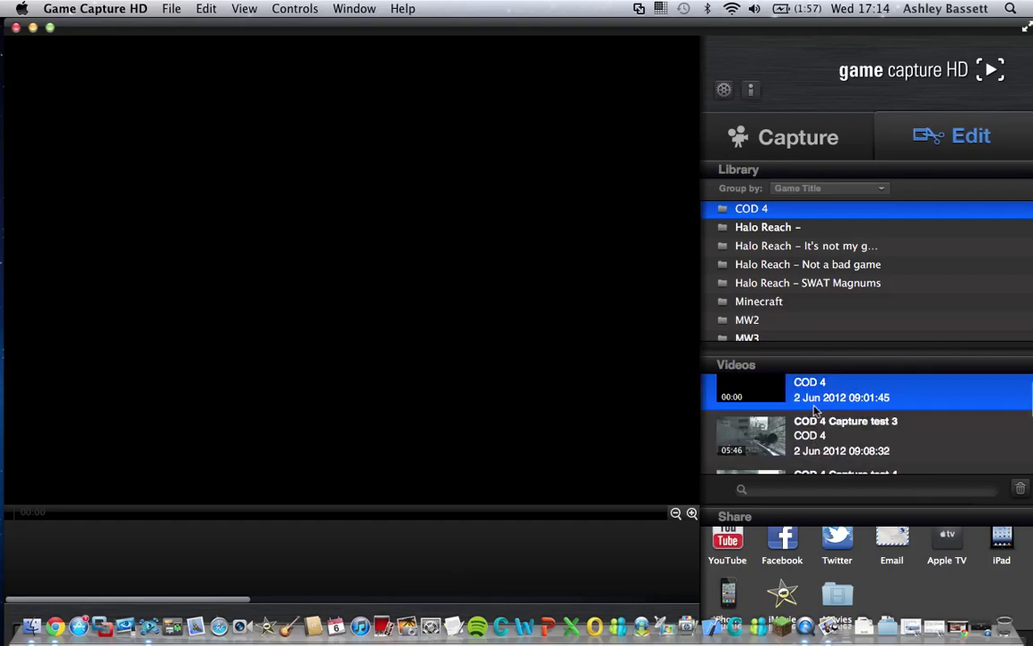
pyautogui.click(843, 248)
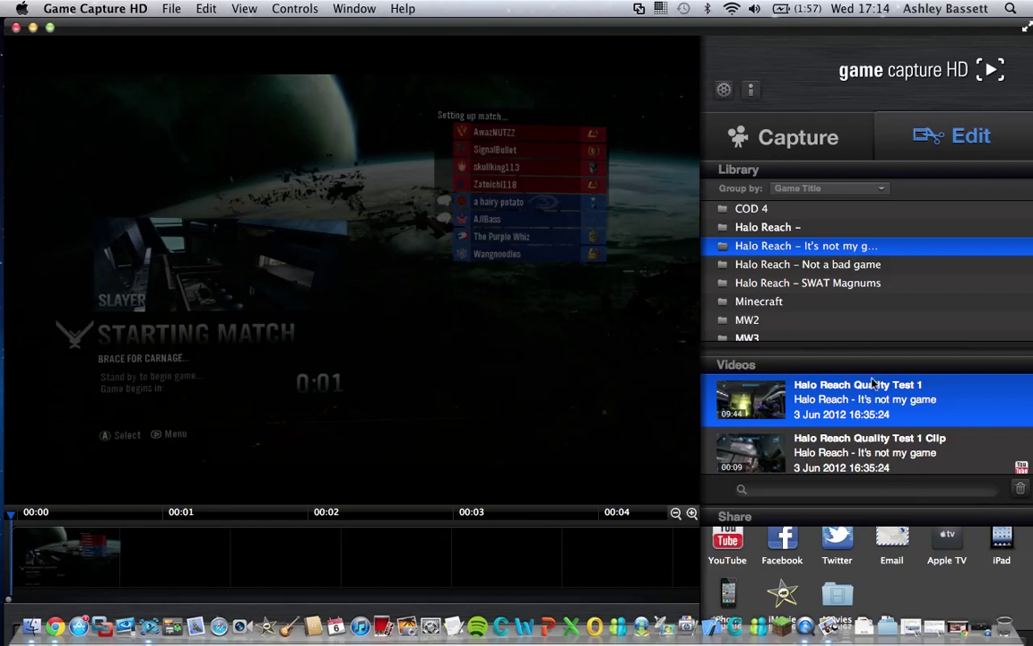
# - Load the 9-second Halo Reach Quality Test 1 Clip and play it in the preview
pyautogui.scroll(-1, 877, 453)
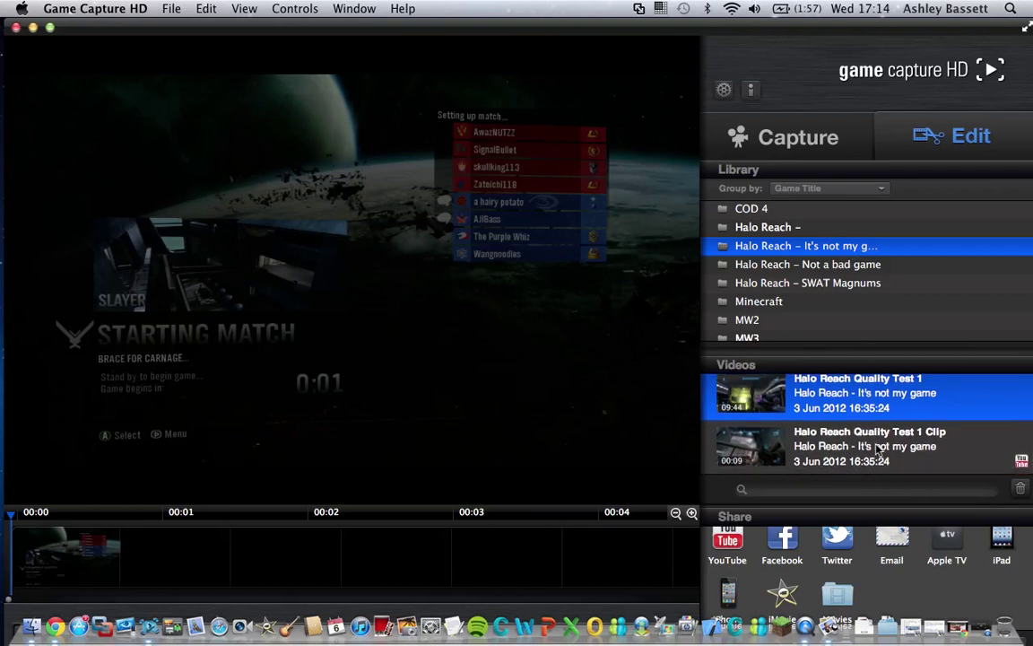
pyautogui.click(877, 453)
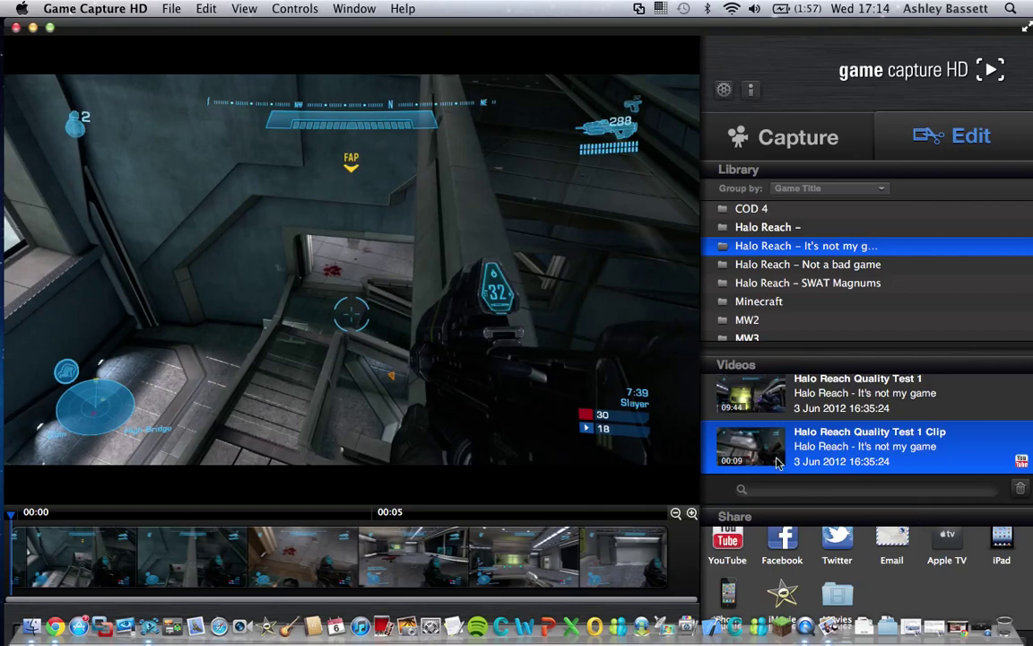
pyautogui.press('space')
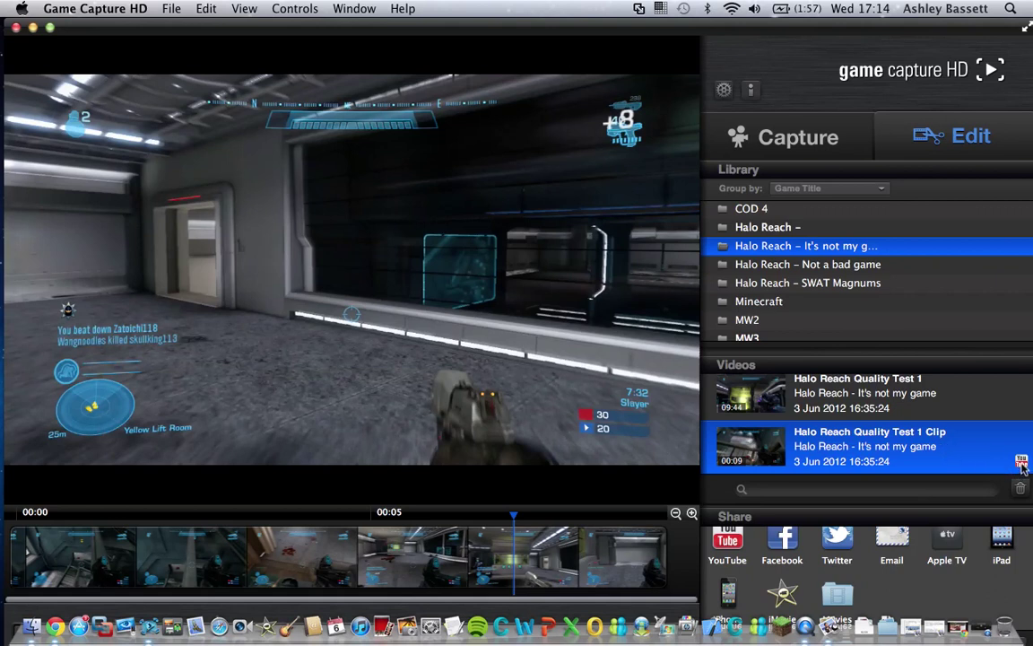
pyautogui.moveTo(1021, 463)
pyautogui.scroll(1, 831, 421)
# - Load Halo Reach Quality Test 1, play and pause it, and zoom the timeline out fully
pyautogui.click(883, 410)
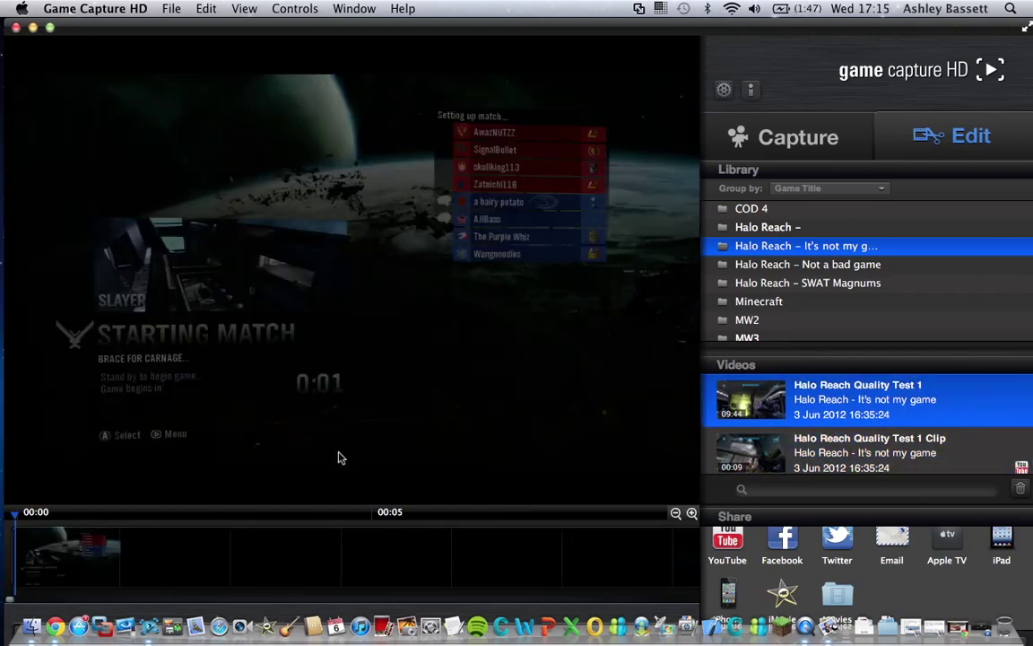
pyautogui.press('space')
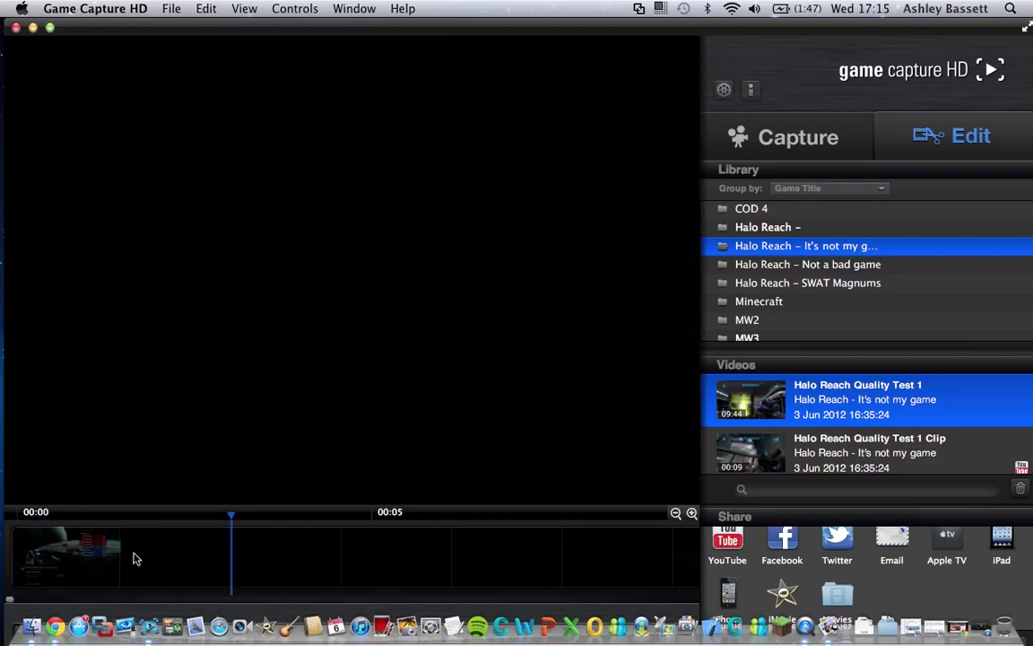
pyautogui.press('space')
pyautogui.click(676, 516)
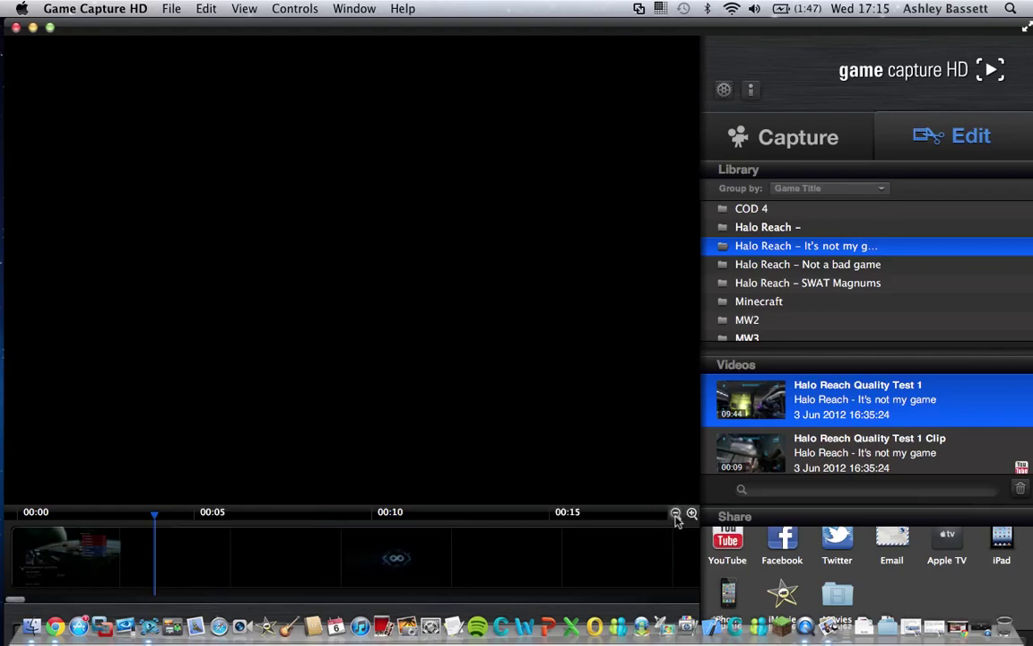
pyautogui.click(676, 516)
pyautogui.click(676, 515)
pyautogui.click(676, 515)
pyautogui.click(677, 514)
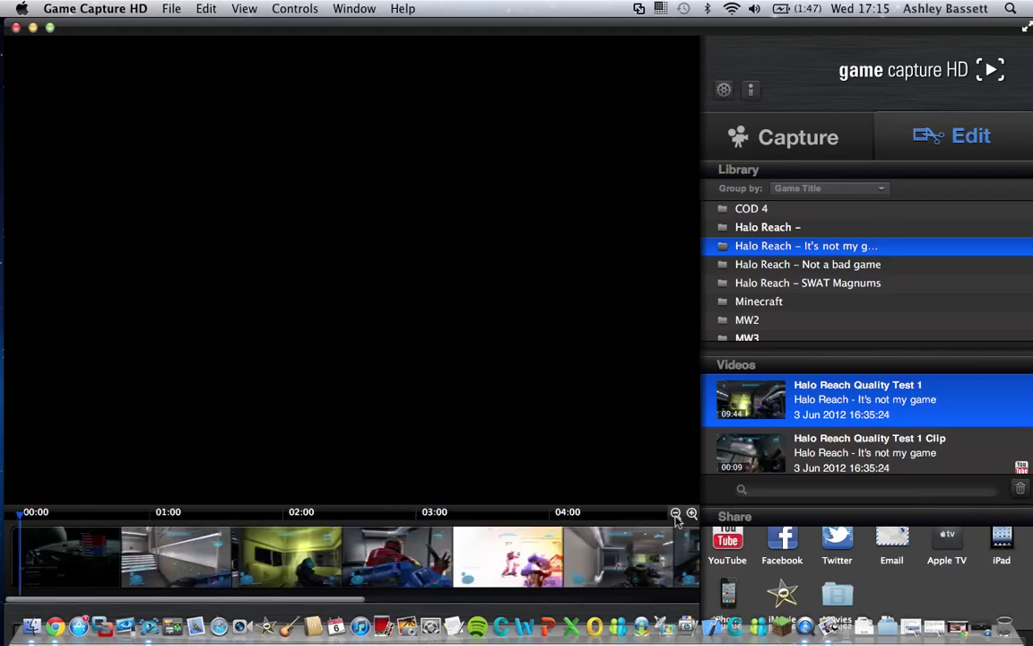
pyautogui.click(676, 515)
pyautogui.click(676, 514)
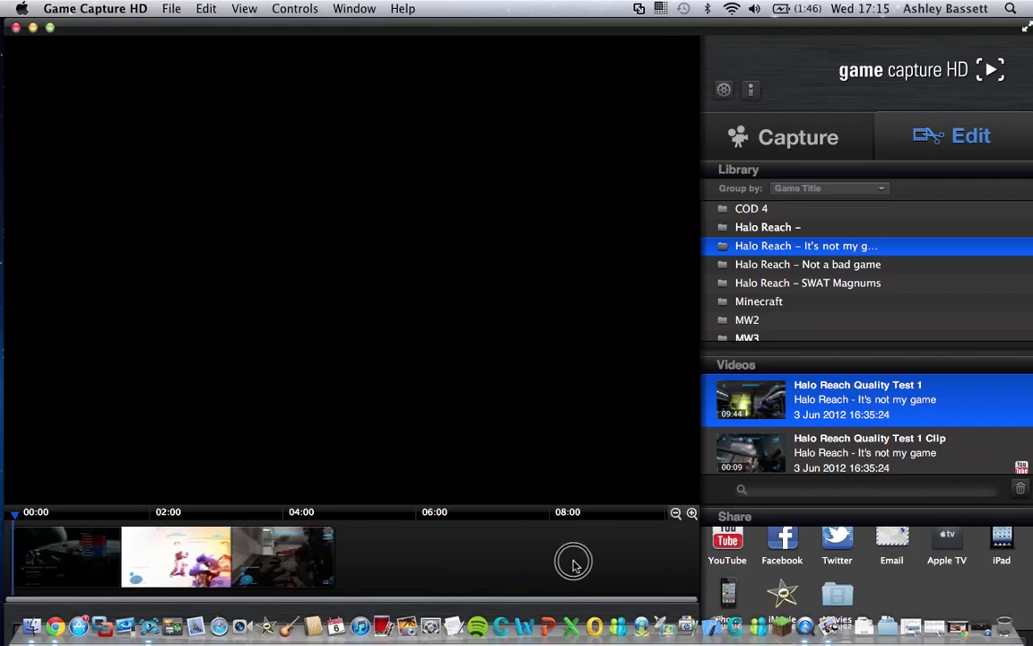
# - Scrub back from the end to around 04:20–05:00 and select the clip
pyautogui.click(500, 562)
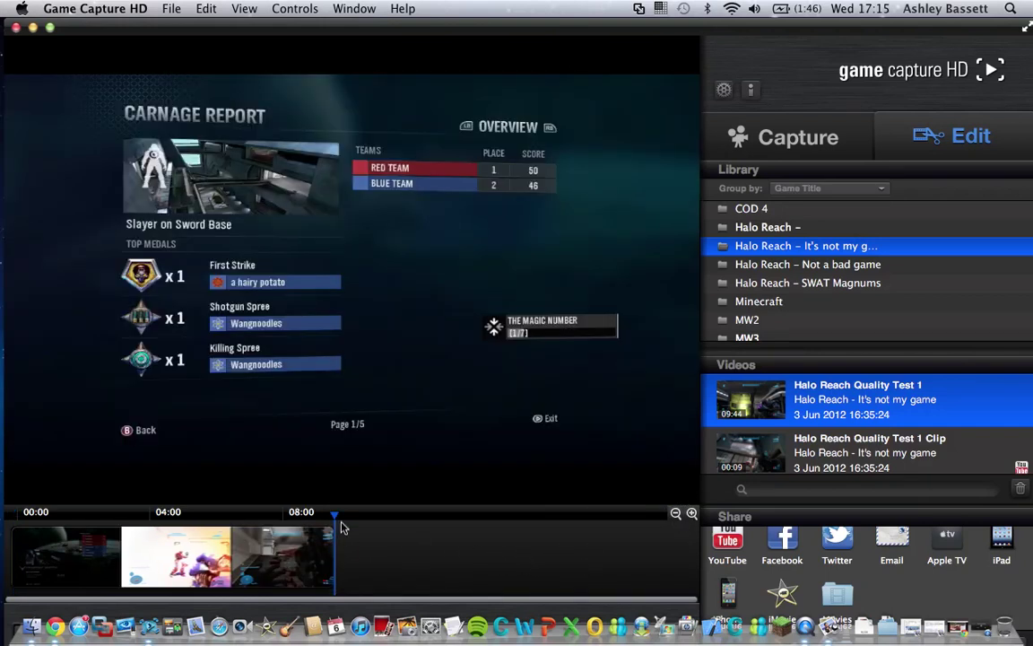
pyautogui.moveTo(336, 520); pyautogui.dragTo(213, 543)
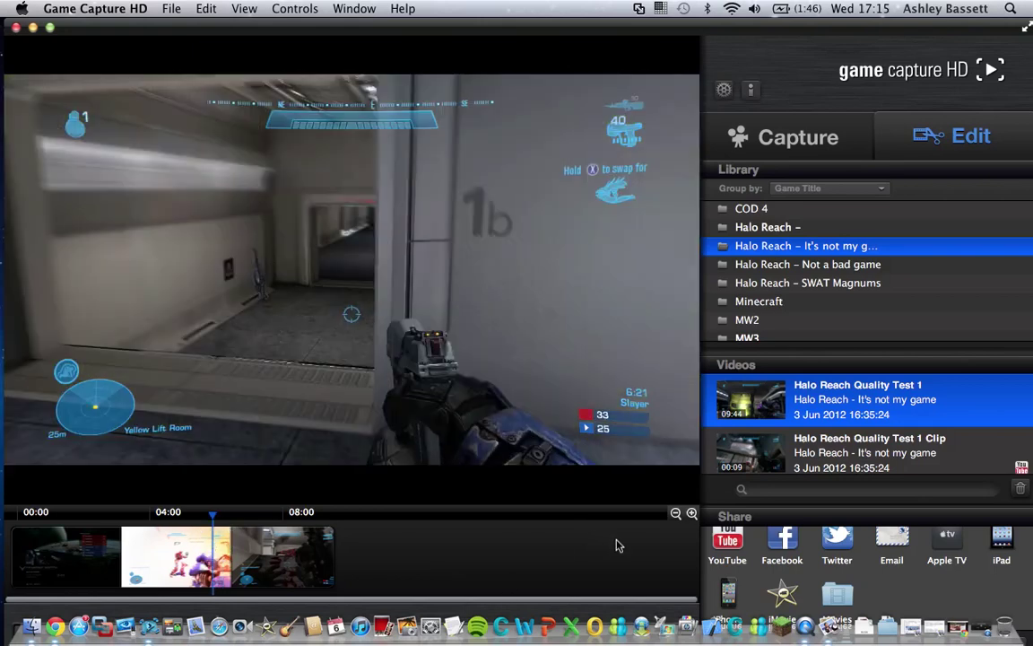
pyautogui.click(222, 547)
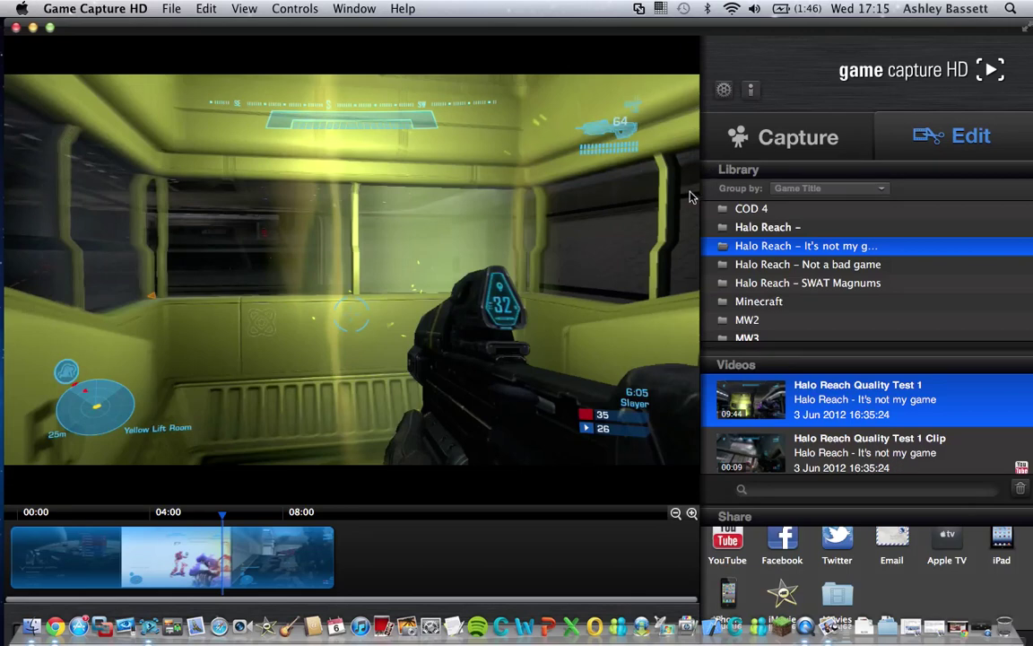
# - Scrub Quality Test 1, preview it full screen, and park the playhead at 06:42
pyautogui.press('ctrl+super+f')
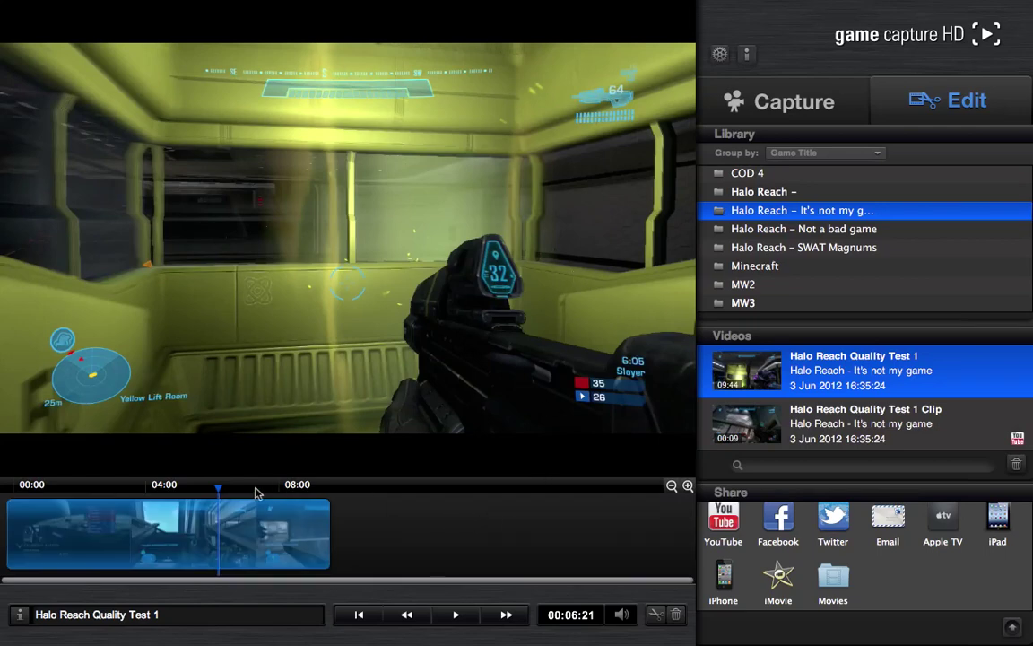
pyautogui.moveTo(219, 495); pyautogui.dragTo(223, 491)
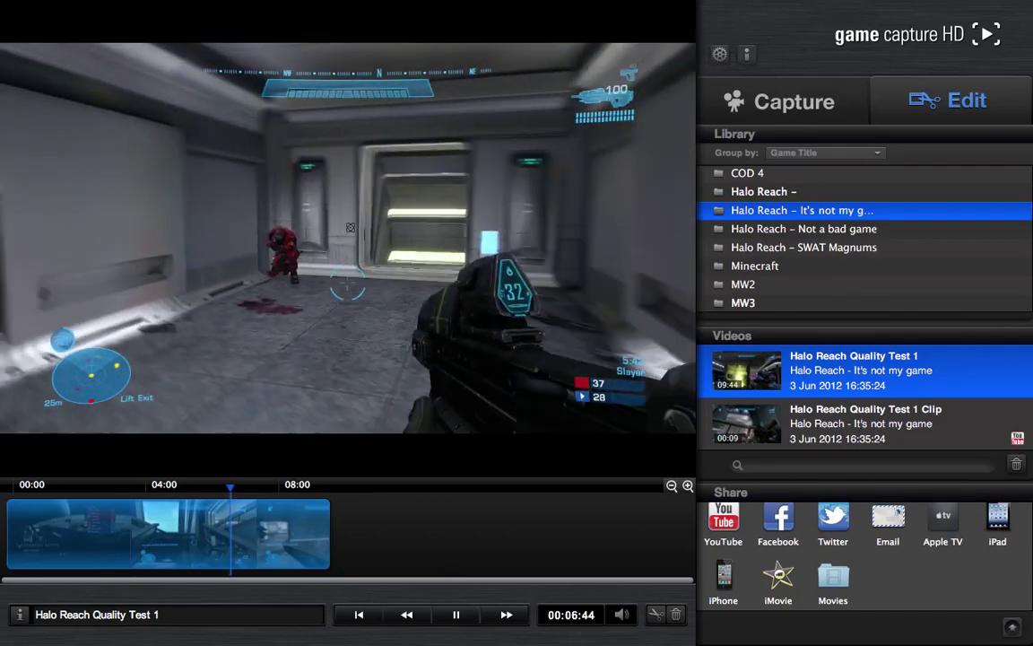
pyautogui.press('super+f')
pyautogui.press('Escape')
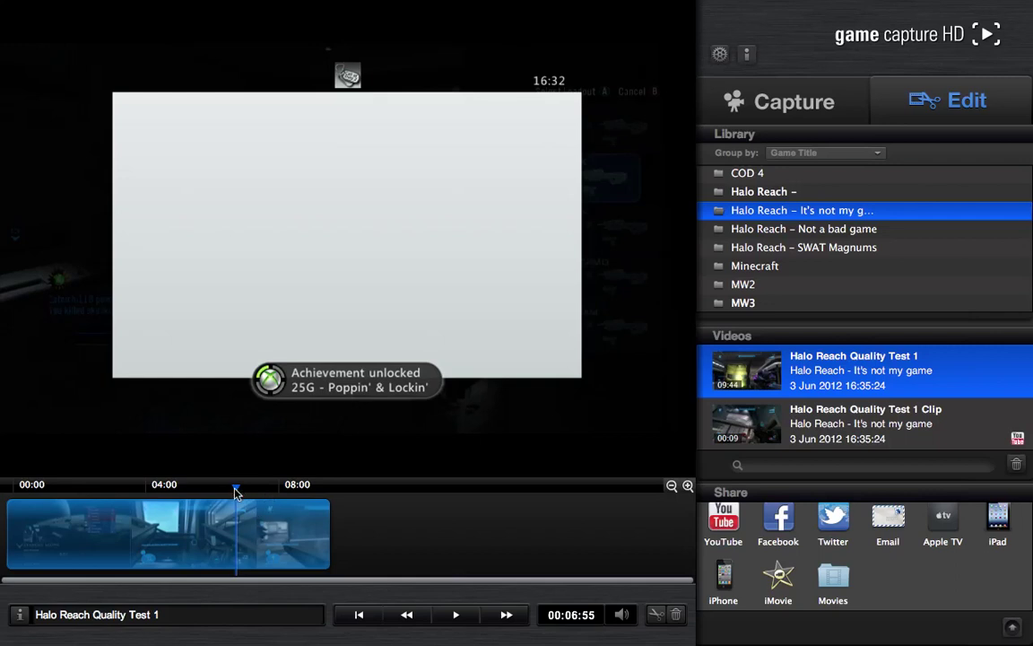
pyautogui.click(233, 490)
pyautogui.moveTo(233, 490); pyautogui.dragTo(229, 491)
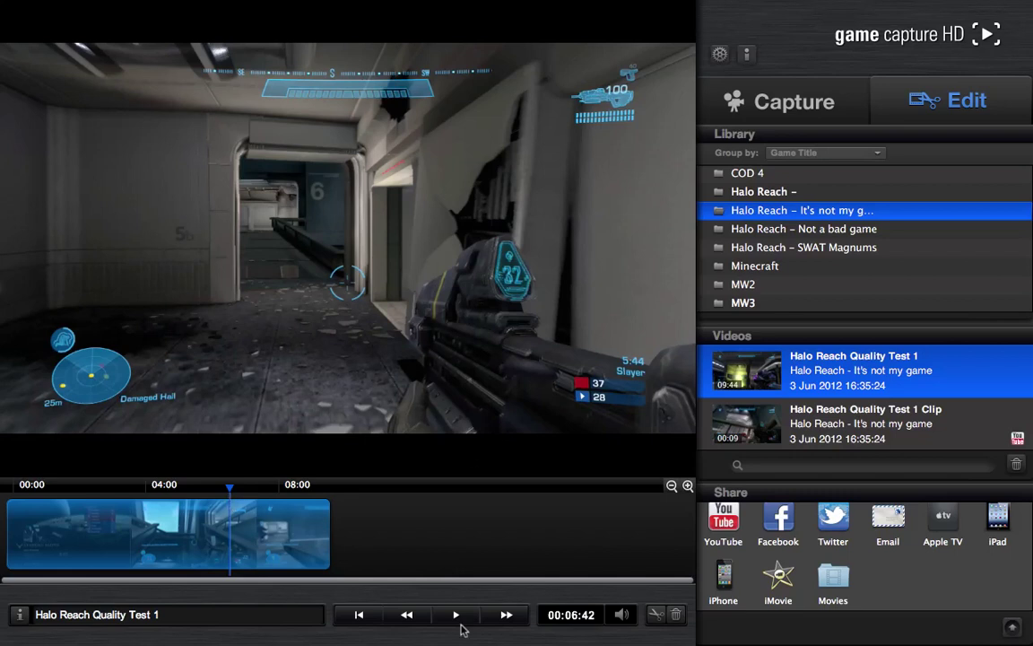
# - Split the clip at 06:42 with Edit > Split Segment at Playhead
pyautogui.moveTo(458, 5)
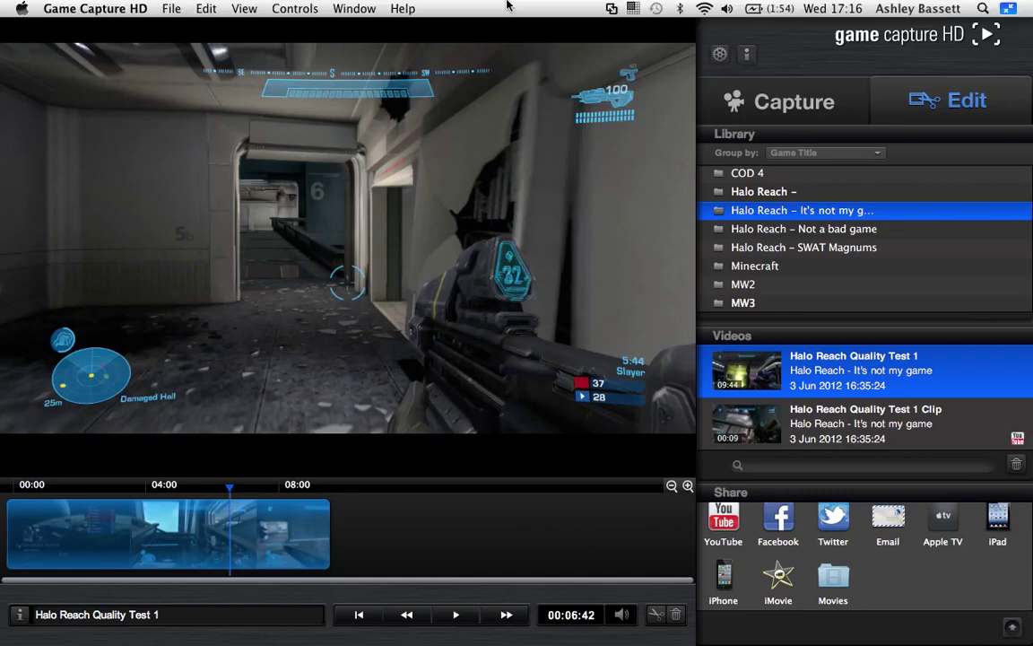
pyautogui.click(207, 9)
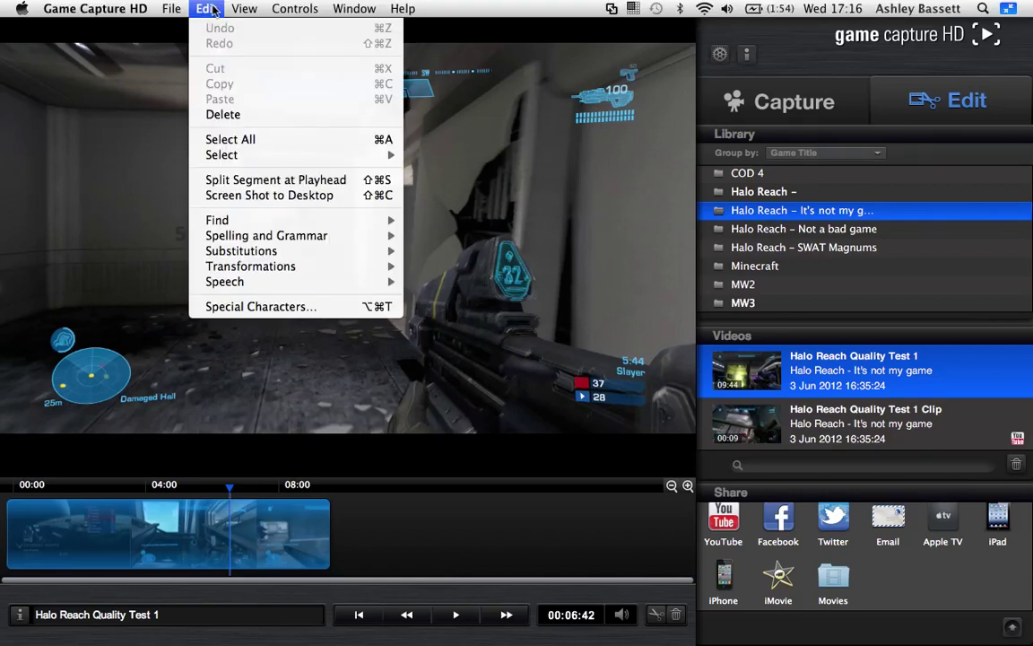
pyautogui.click(254, 180)
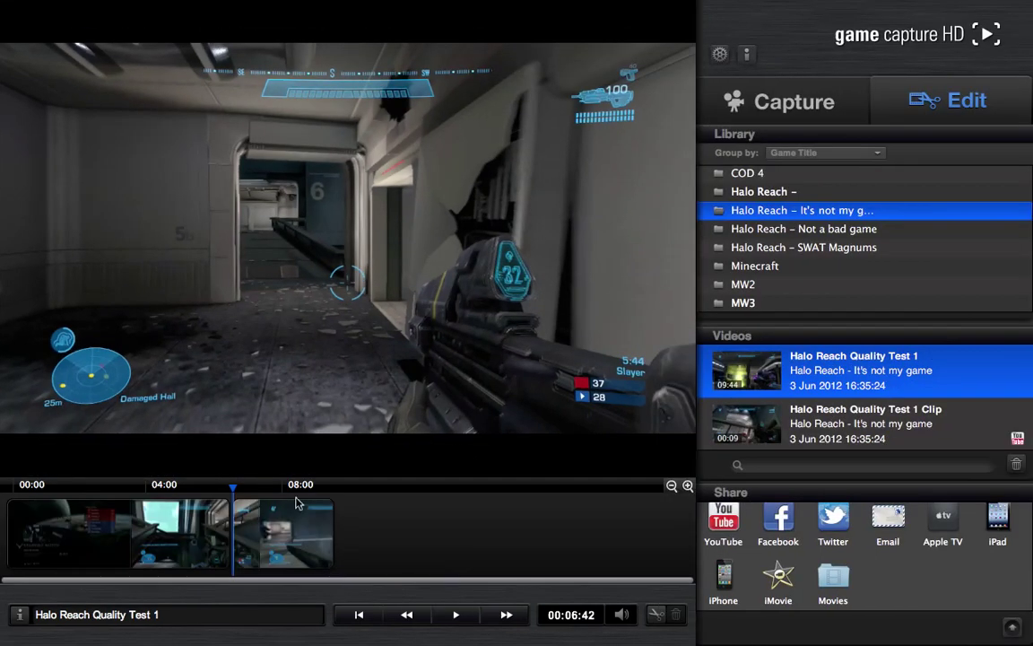
# - Play on to 07:06, split again there, and return to the 06:42 split
pyautogui.press('space')
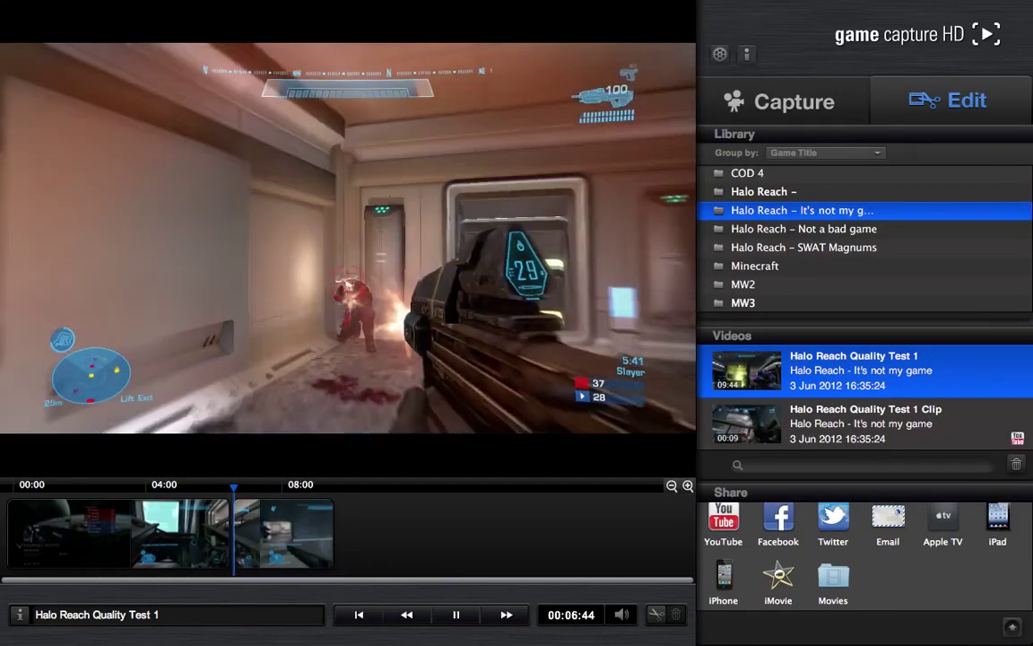
pyautogui.press('Up')
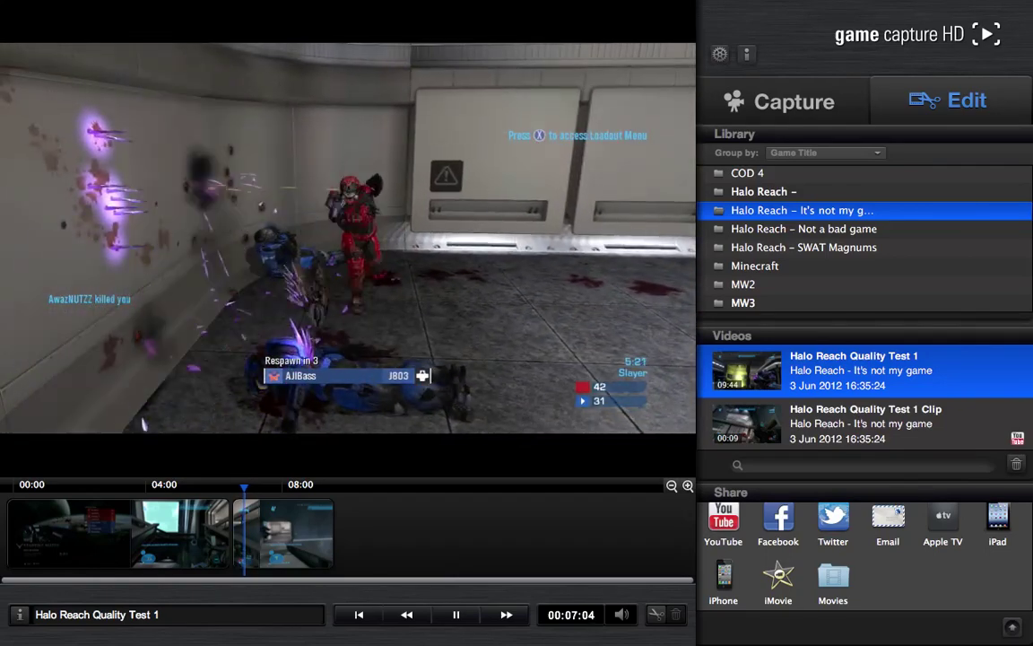
pyautogui.press('space')
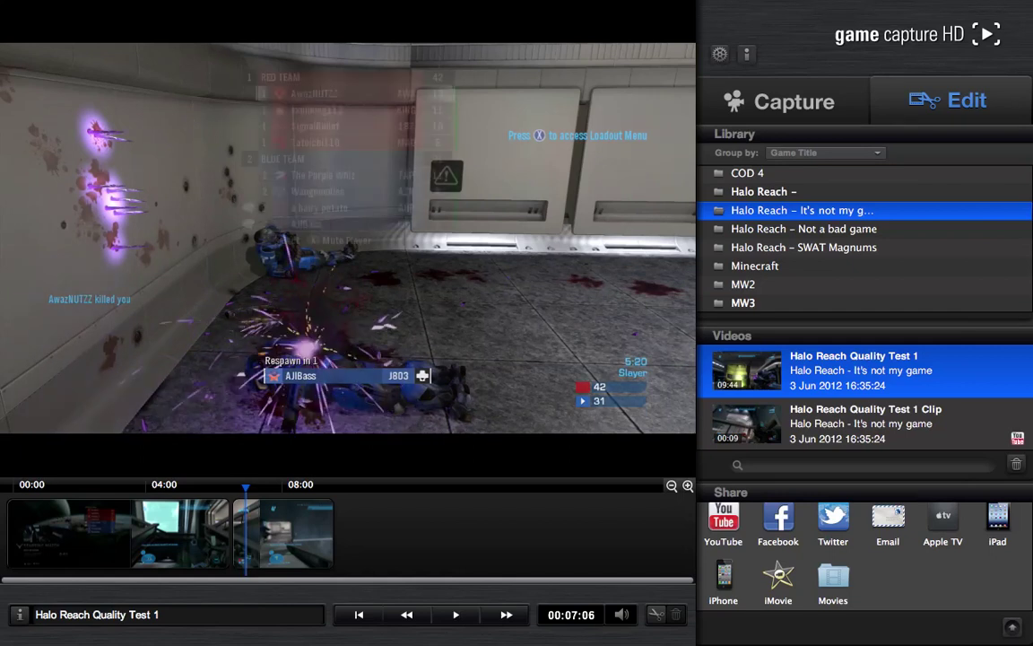
pyautogui.moveTo(273, 4)
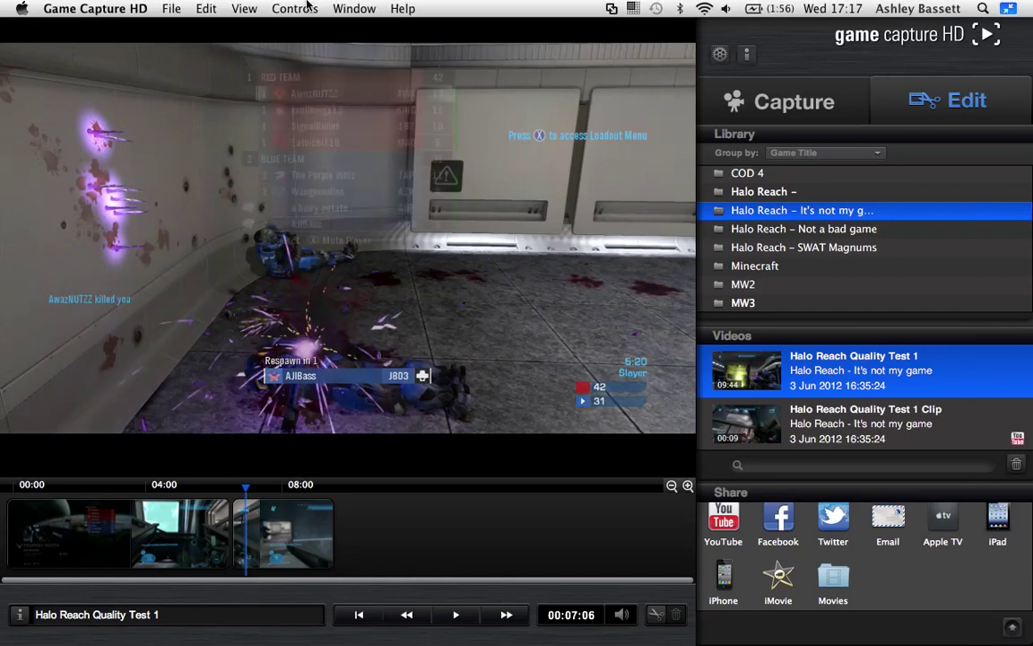
pyautogui.click(208, 9)
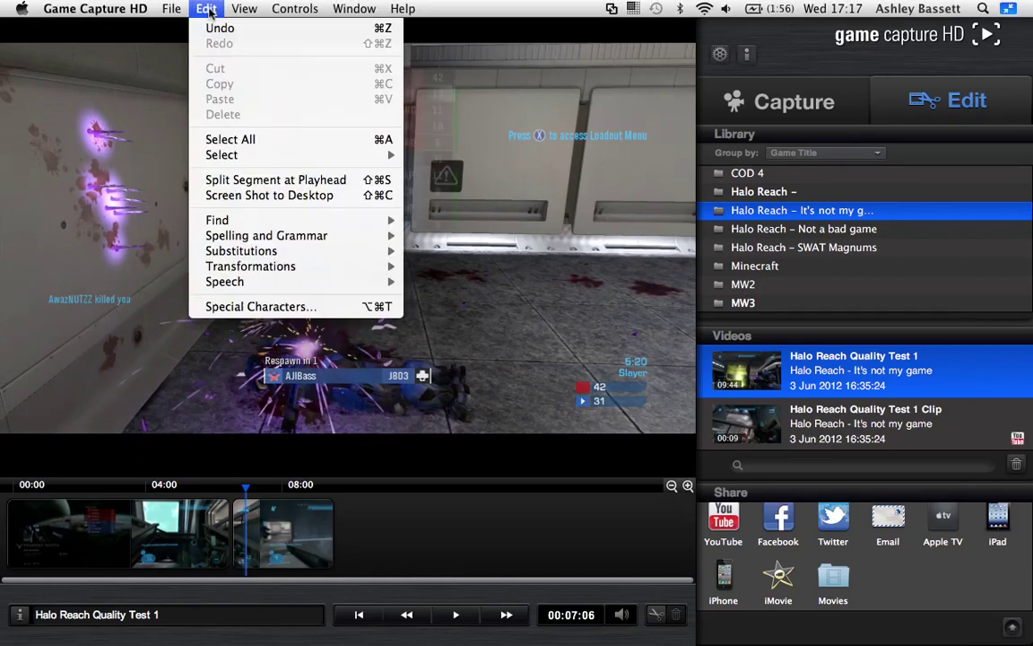
pyautogui.click(251, 182)
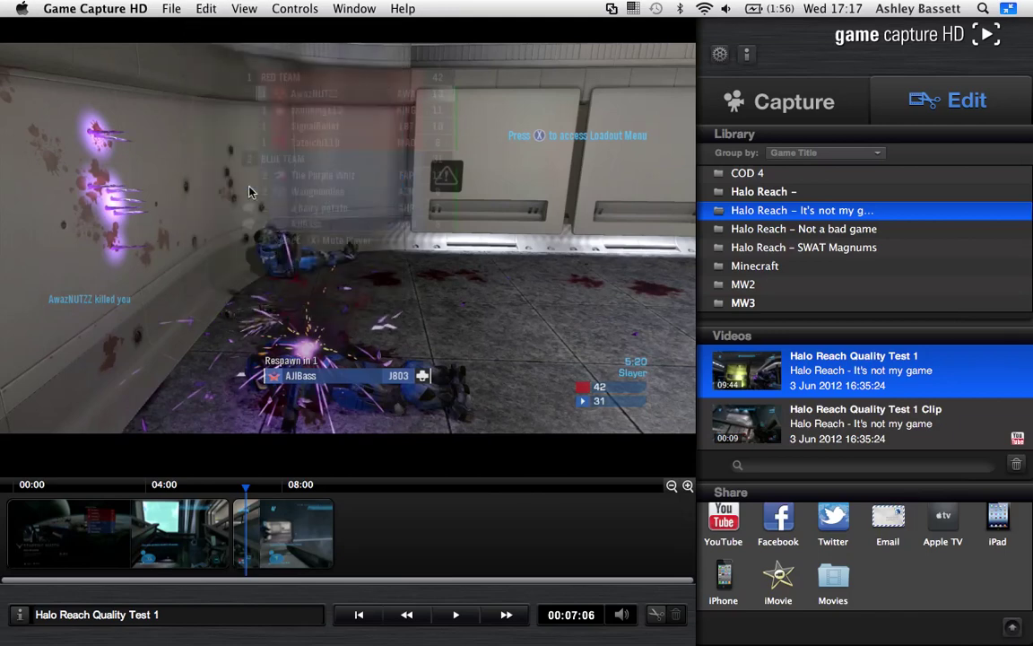
pyautogui.click(230, 484)
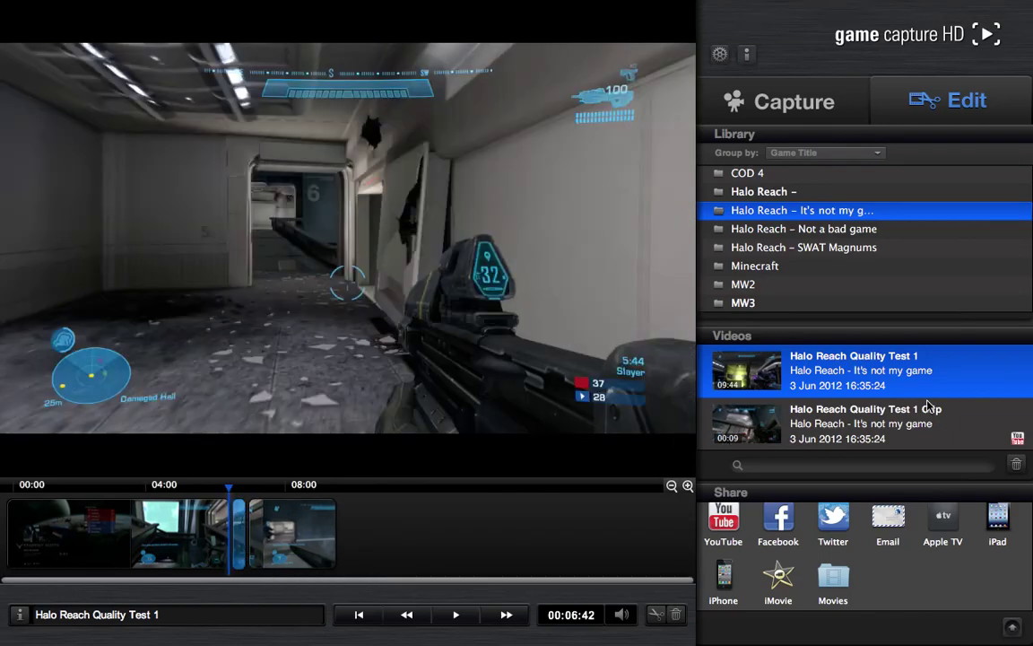
# - Turn the 06:42–07:06 section into a new video, Clip 2, and preview it to 00:11
pyautogui.scroll(-1, 933, 406)
pyautogui.scroll(-1, 931, 411)
pyautogui.rightClick(237, 536)
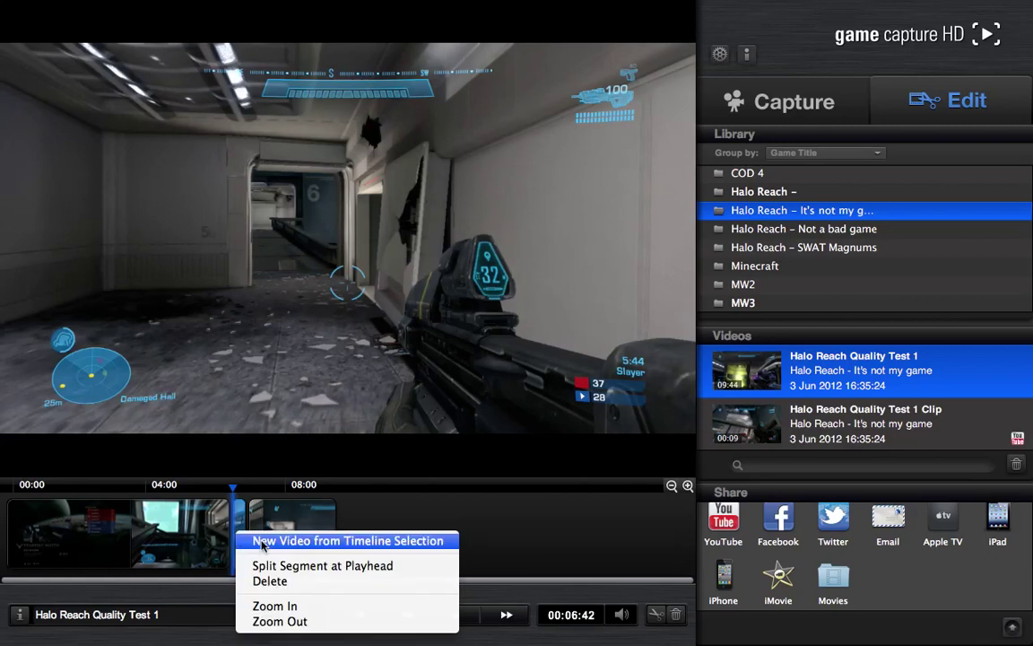
pyautogui.click(263, 541)
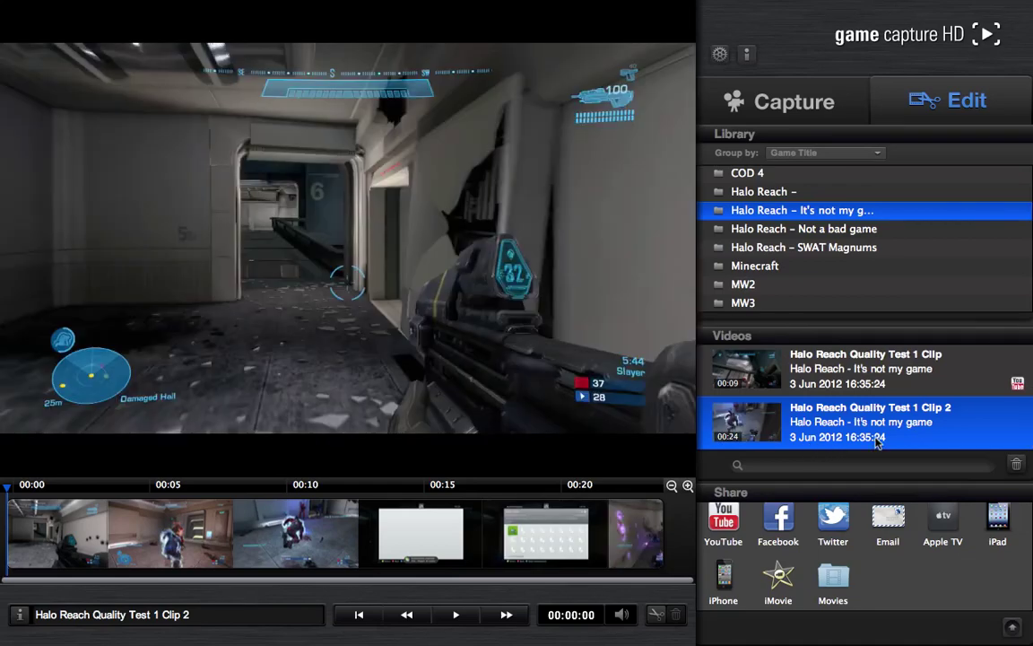
pyautogui.press('space')
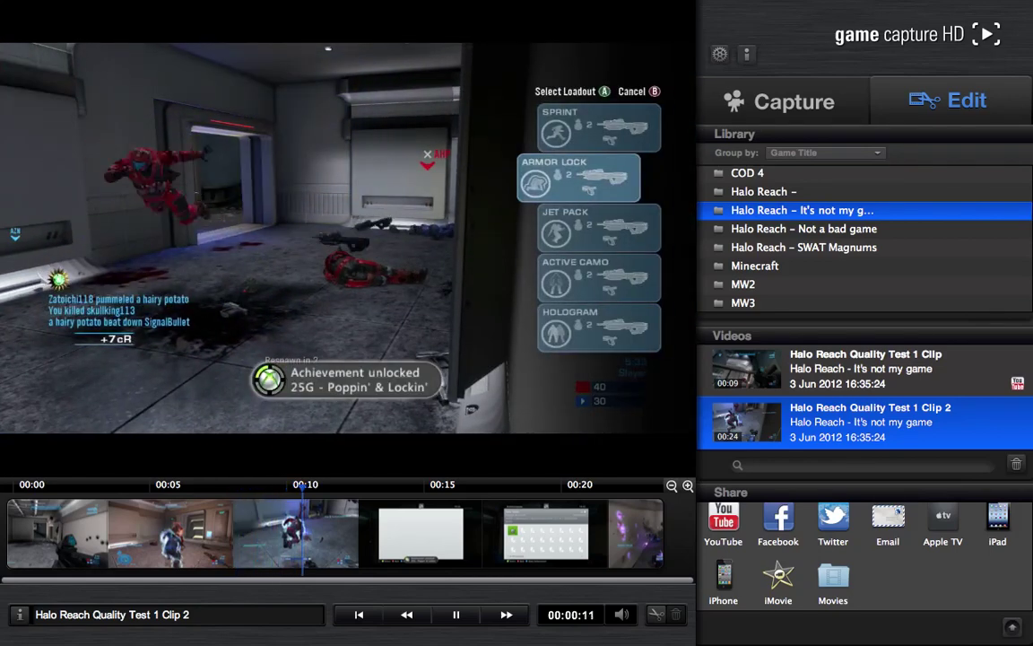
pyautogui.press('space')
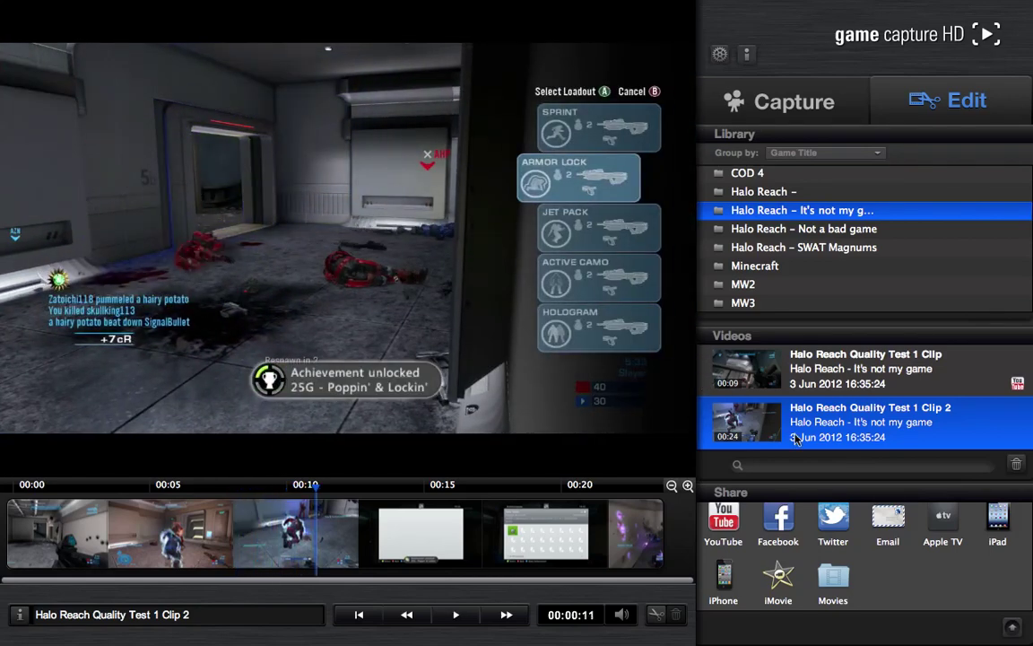
# - Start publishing Clip 2 to YouTube with the title 'Halo Reach Achievement glitched up'
pyautogui.click(369, 615)
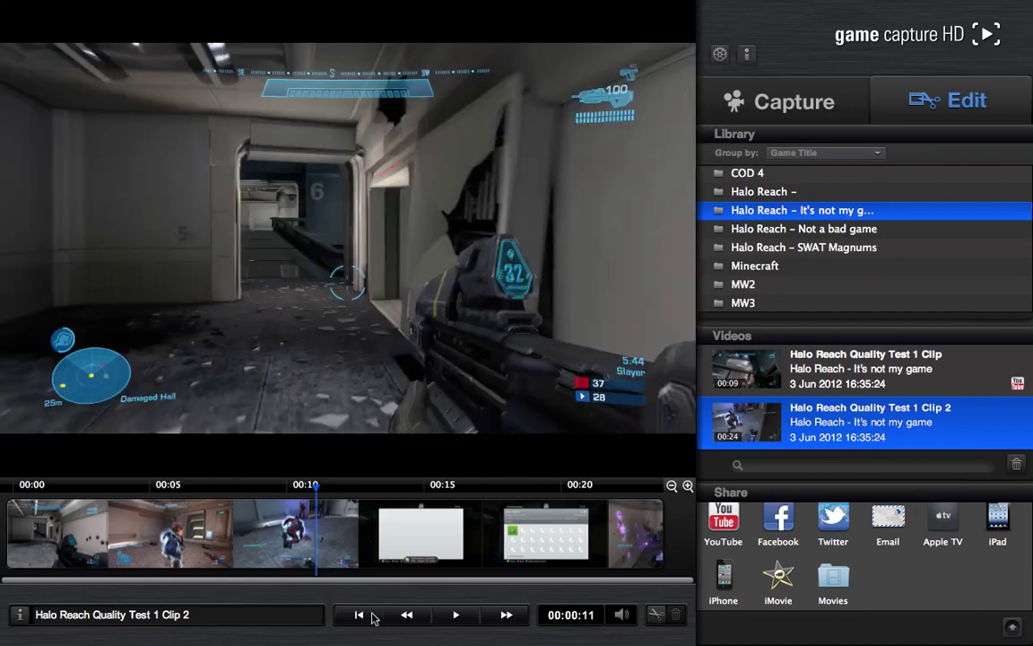
pyautogui.click(723, 520)
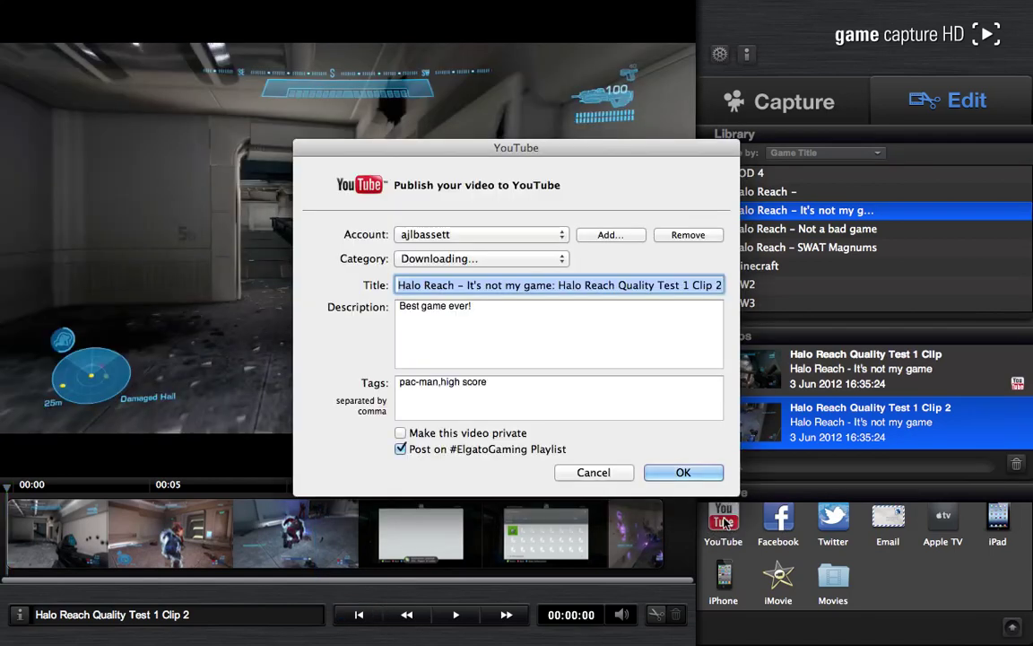
pyautogui.click(522, 234)
pyautogui.click(521, 235)
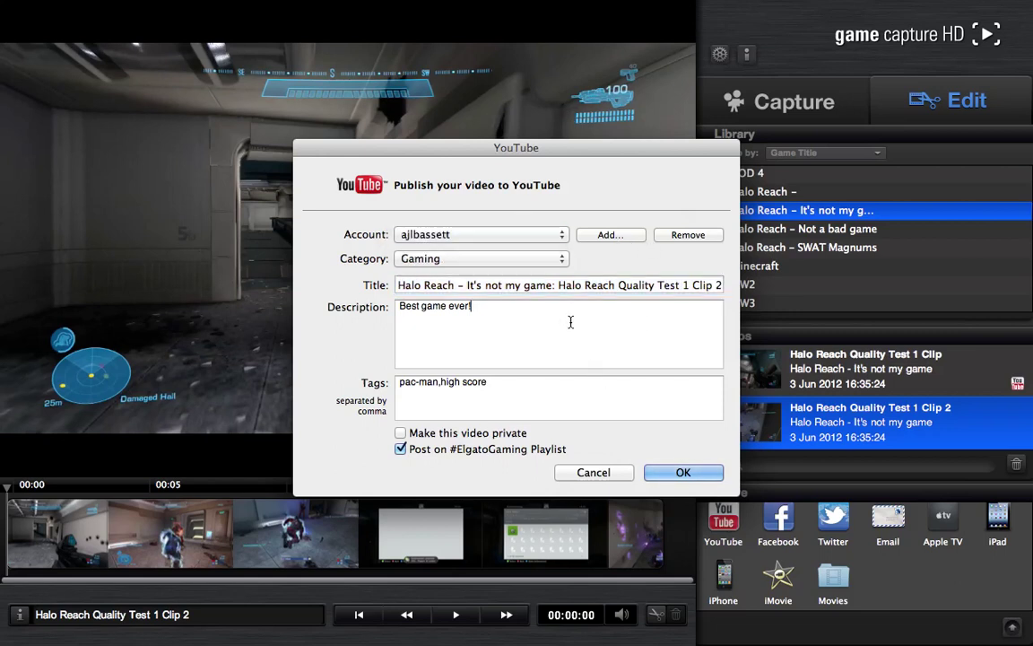
pyautogui.tripleClick(461, 287)
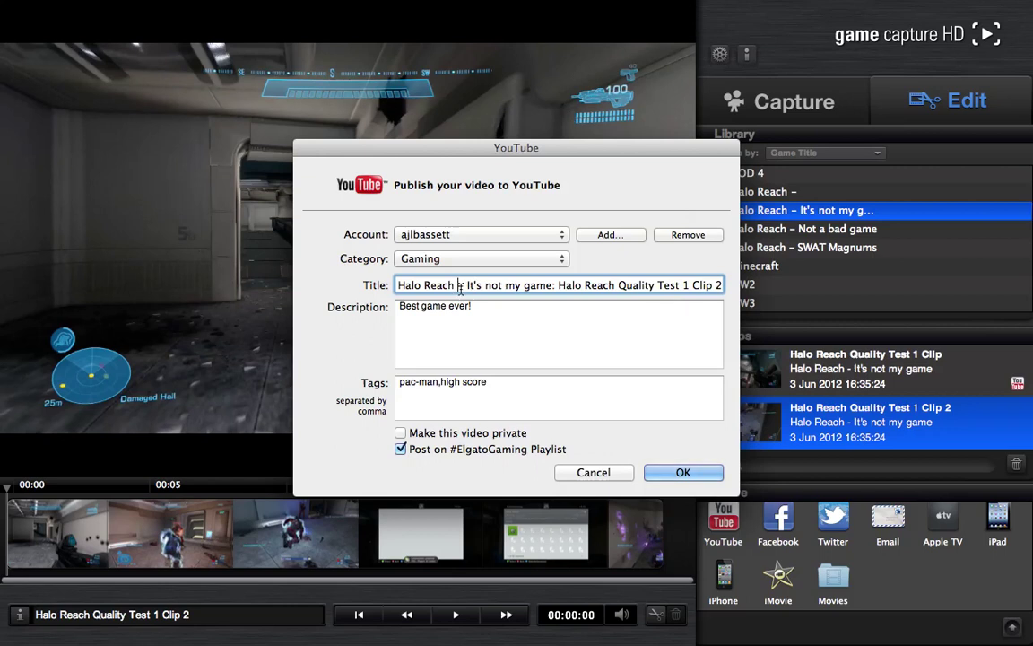
pyautogui.write('Halo R')
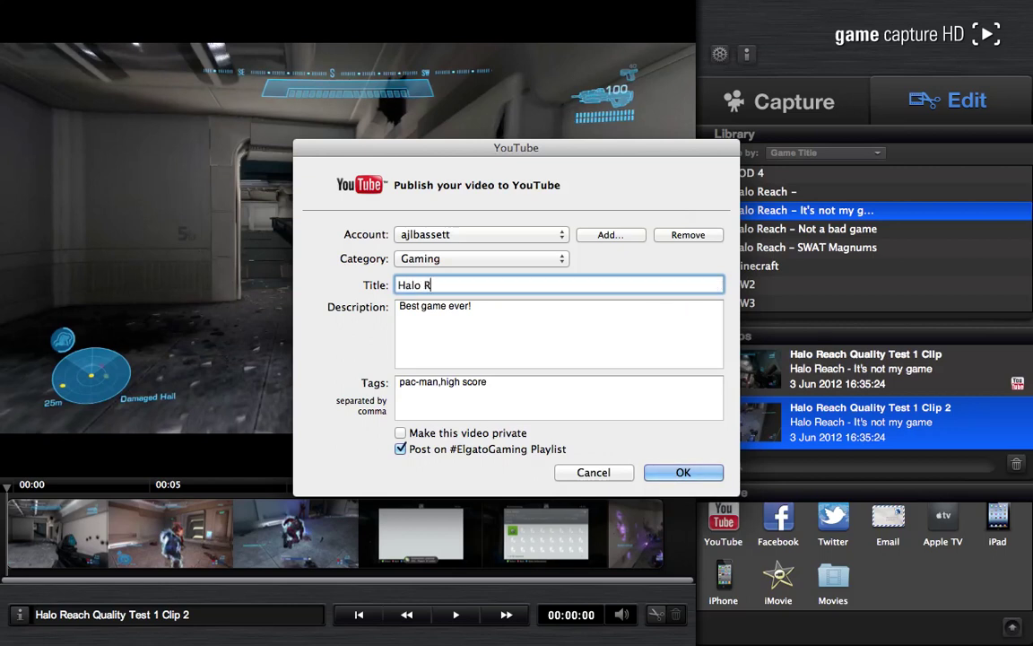
pyautogui.write('each Achievement glitched up')
# - Rewrite the description: 720p Elgato recording, 'Edited(Cut) using the Game Capture HD software'
pyautogui.click(472, 305)
pyautogui.press('super+a')
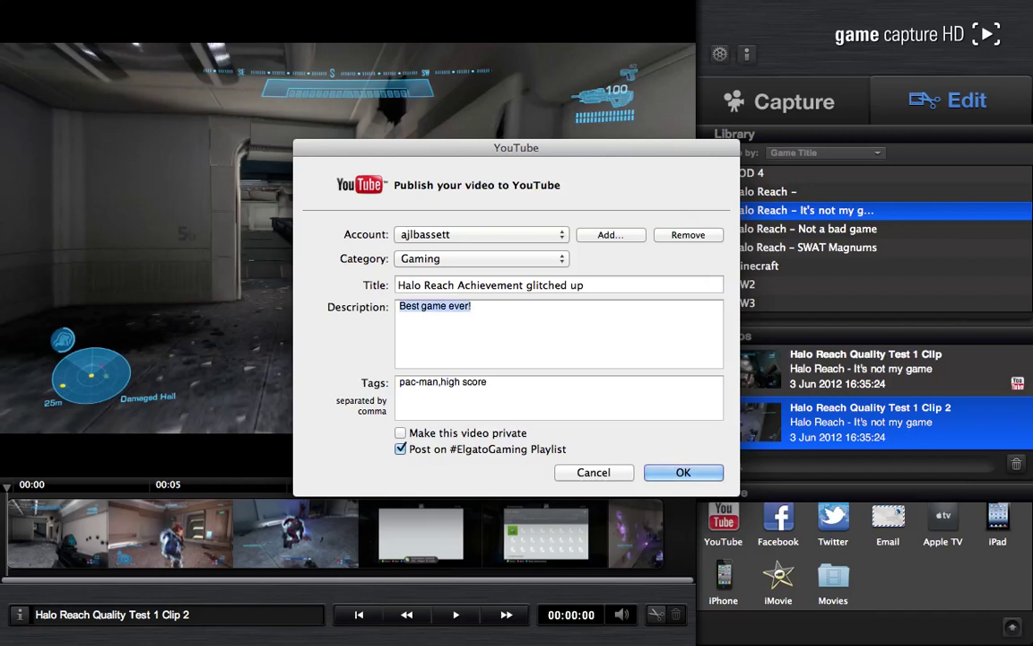
pyautogui.write('Recorded in')
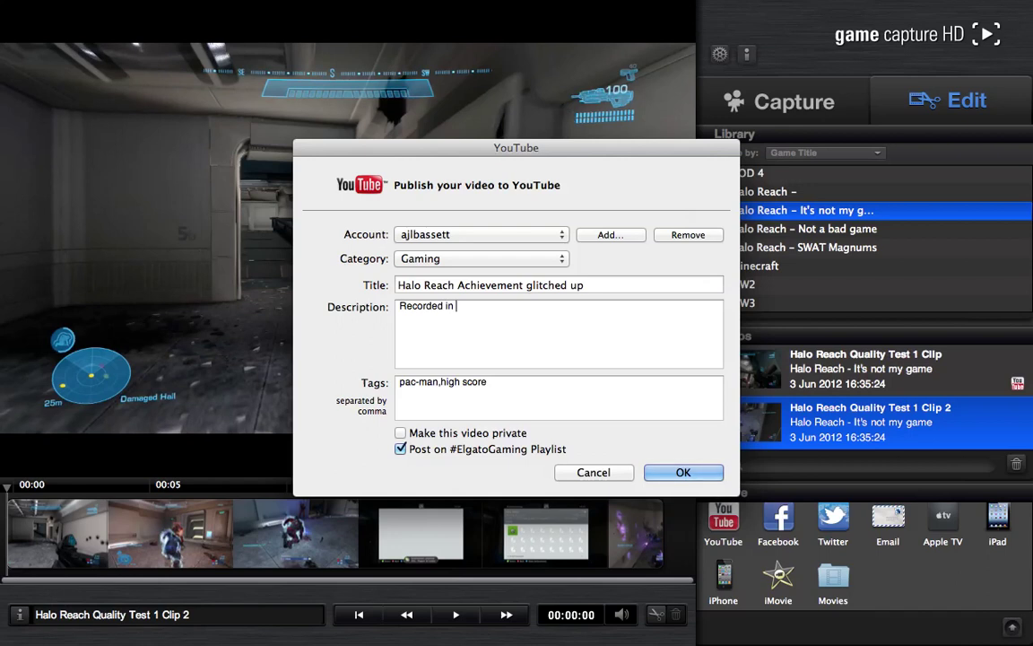
pyautogui.write(' 720p using the Elgat')
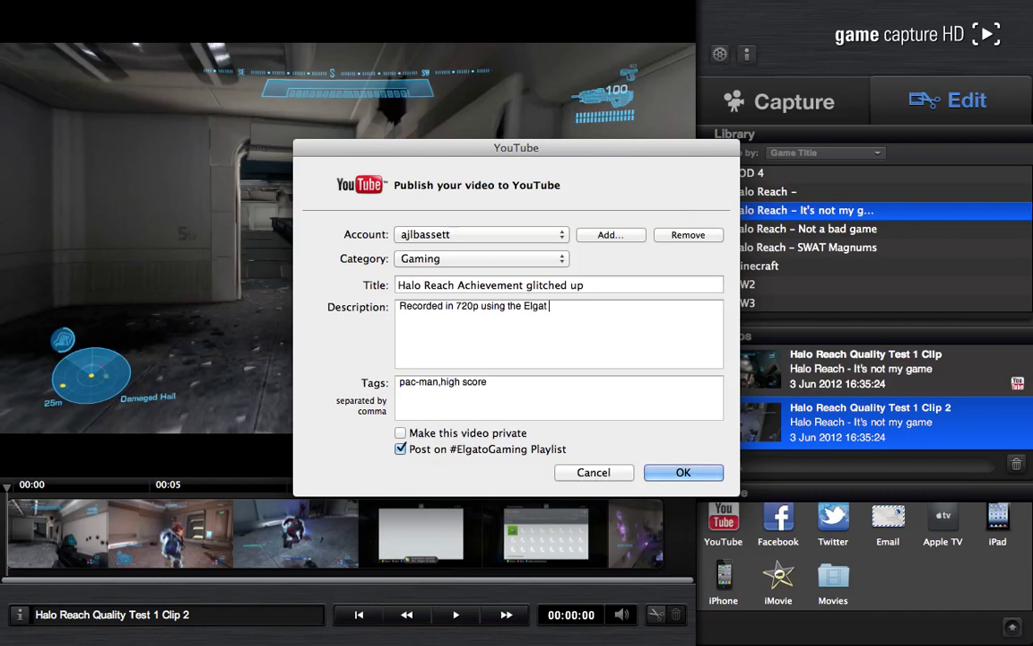
pyautogui.write('o game capture HD Edit')
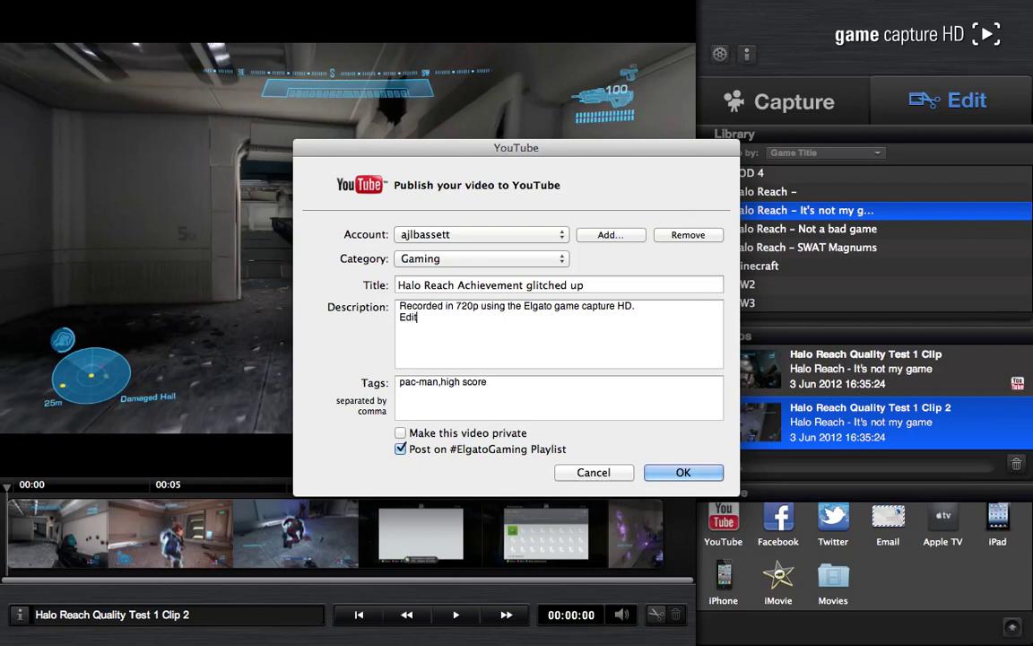
pyautogui.write('ed in the Game Capture HD softw')
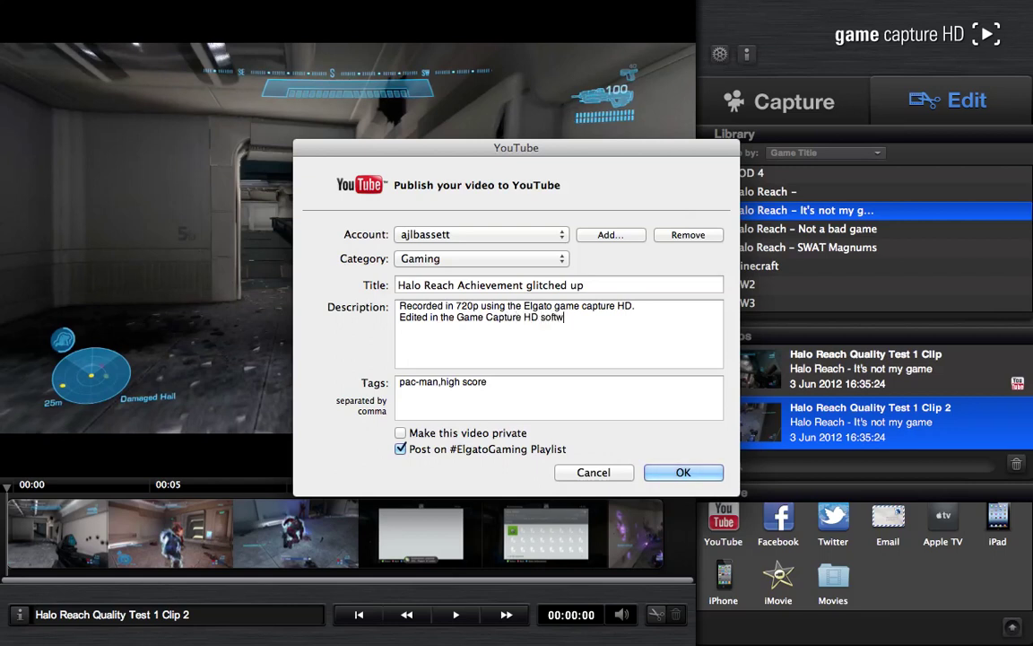
pyautogui.write('are')
pyautogui.press('BackSpace')
pyautogui.press('BackSpace')
pyautogui.press('BackSpace')
pyautogui.write('using')
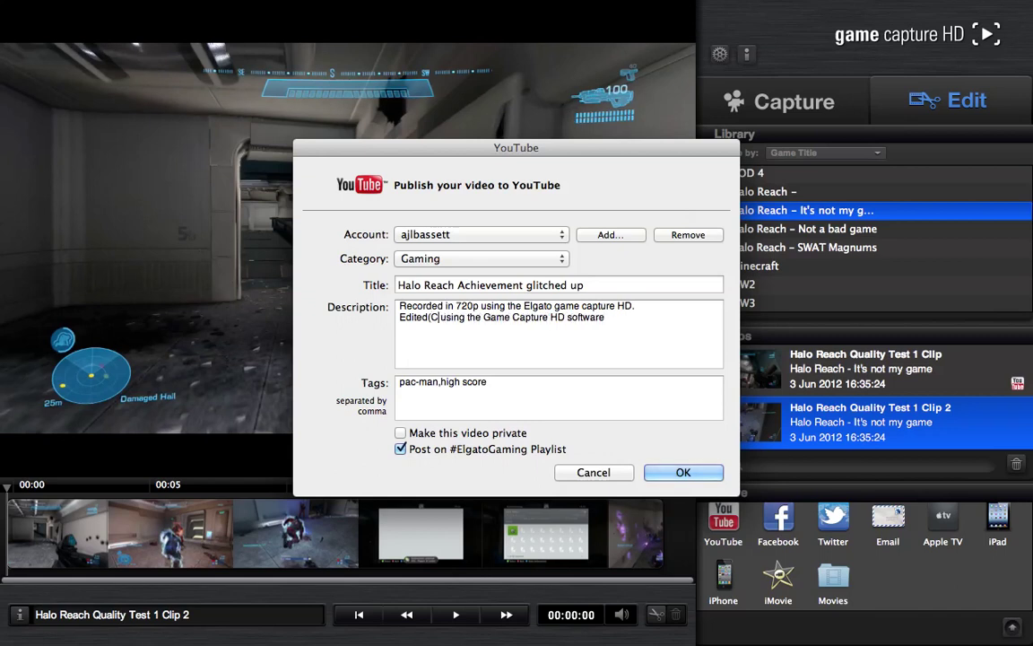
pyautogui.write(' Cut)')
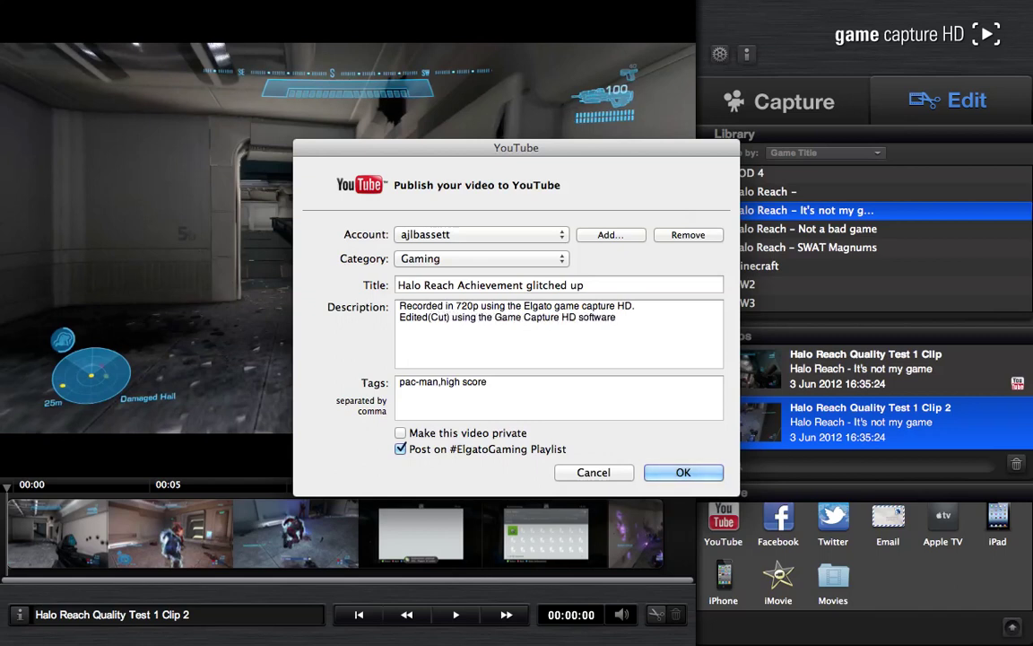
pyautogui.tripleClick(543, 382)
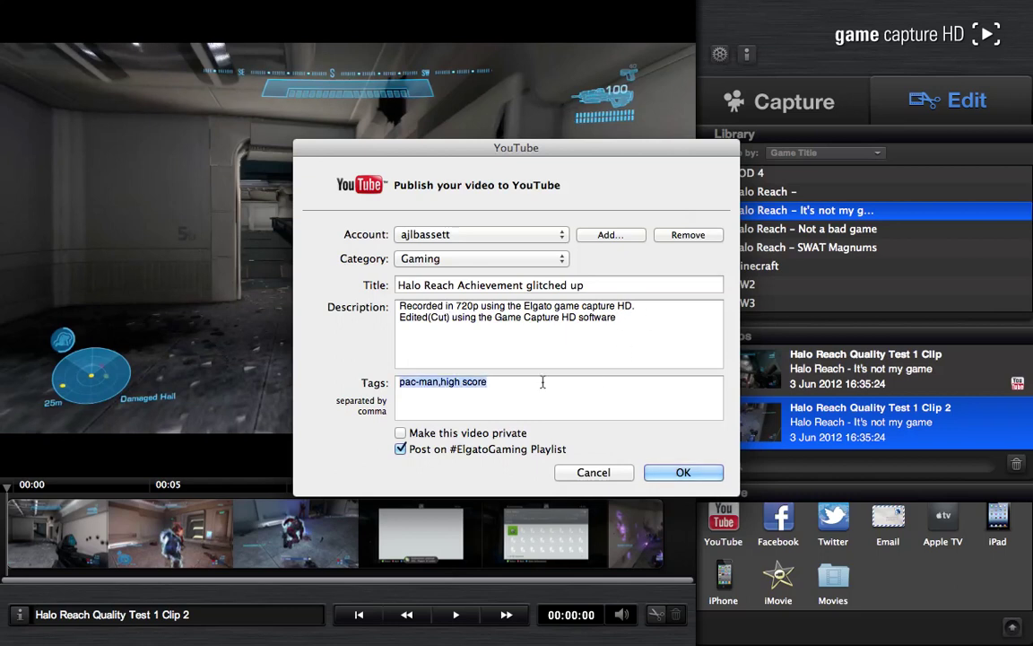
# - Tag the video 'Halo reach, xbox 360, elgato game capture hd, quality test' and submit it
pyautogui.write('Halo reach, xbox 360,elgato')
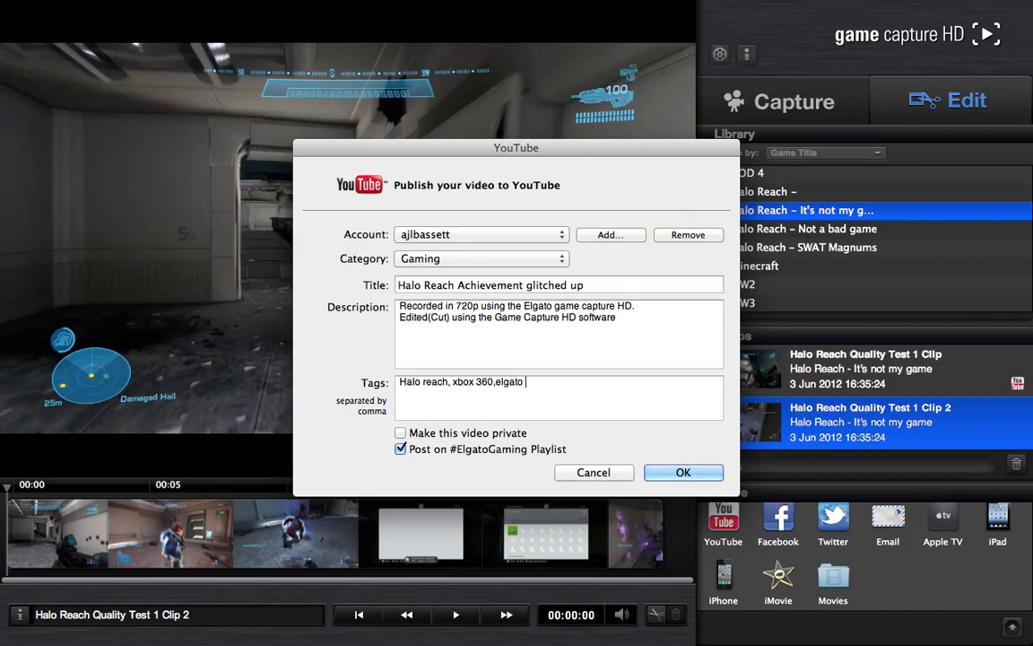
pyautogui.write('game capture hd, quality test')
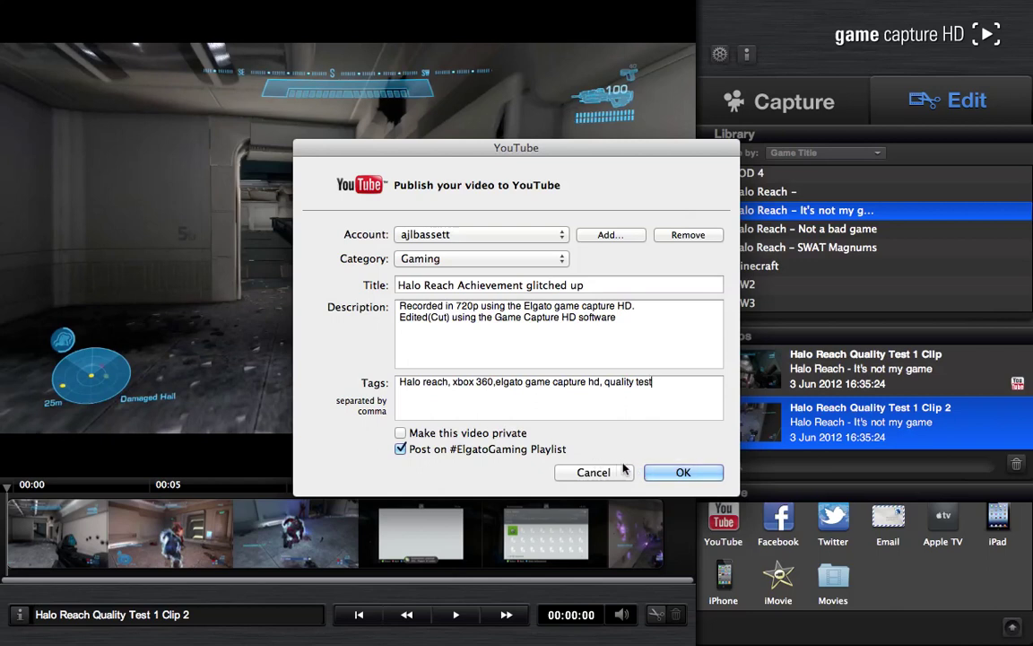
pyautogui.click(681, 472)
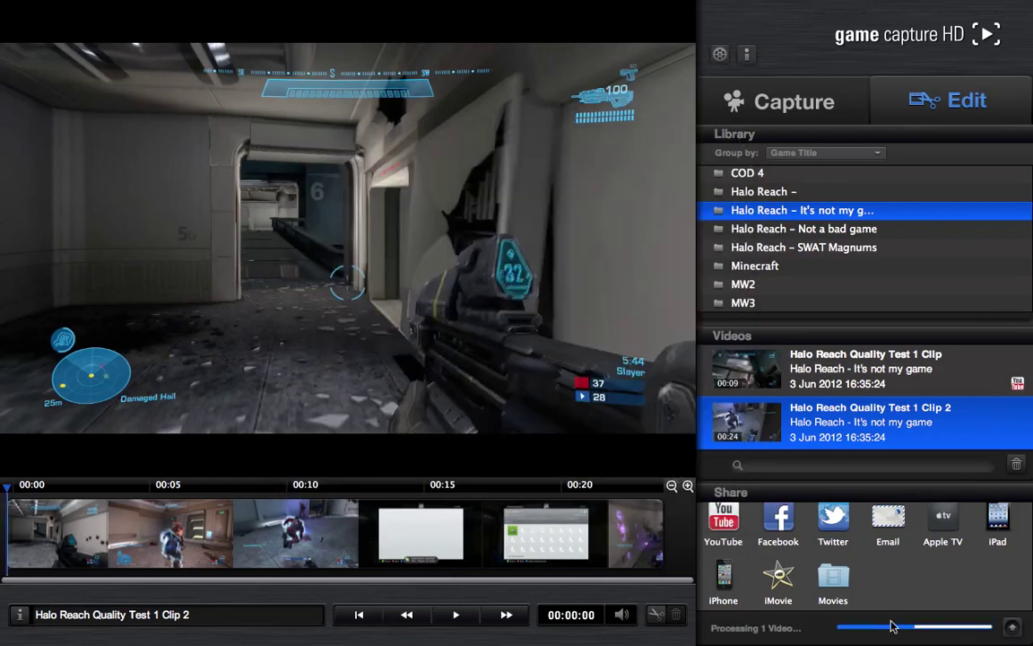
# - Check Clip 2's YouTube upload progress, toggle the preview full screen and back, then show Capture
pyautogui.click(1010, 627)
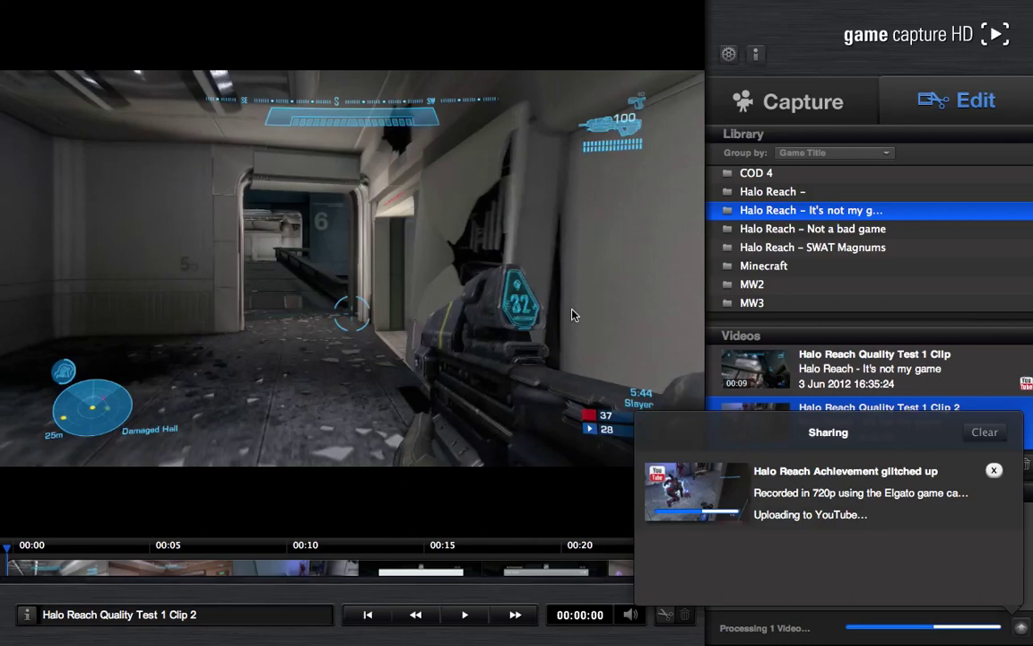
pyautogui.doubleClick(574, 314)
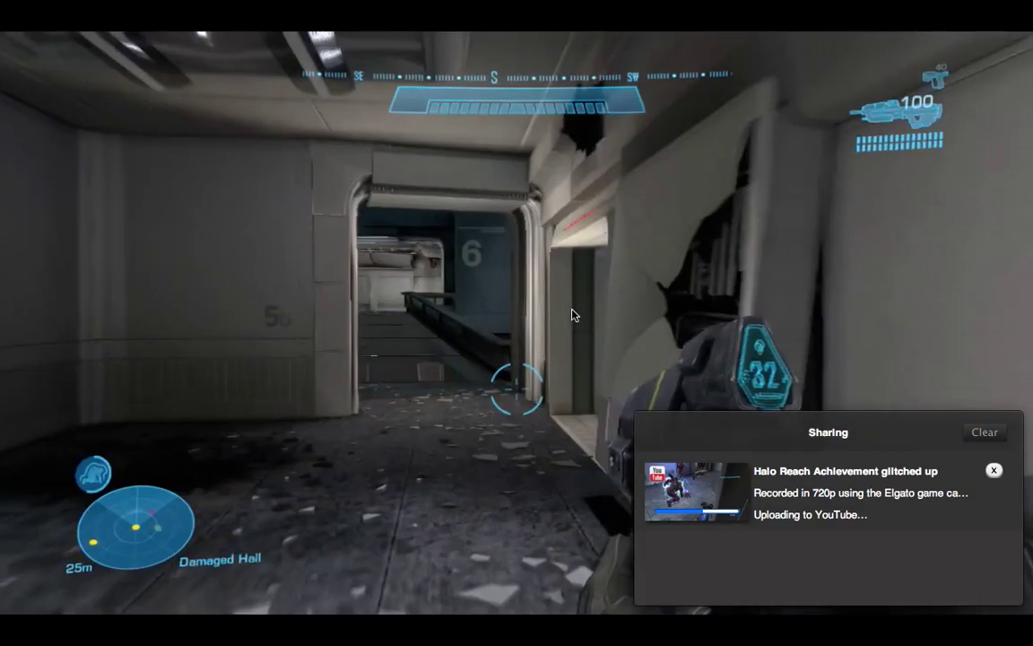
pyautogui.doubleClick(574, 314)
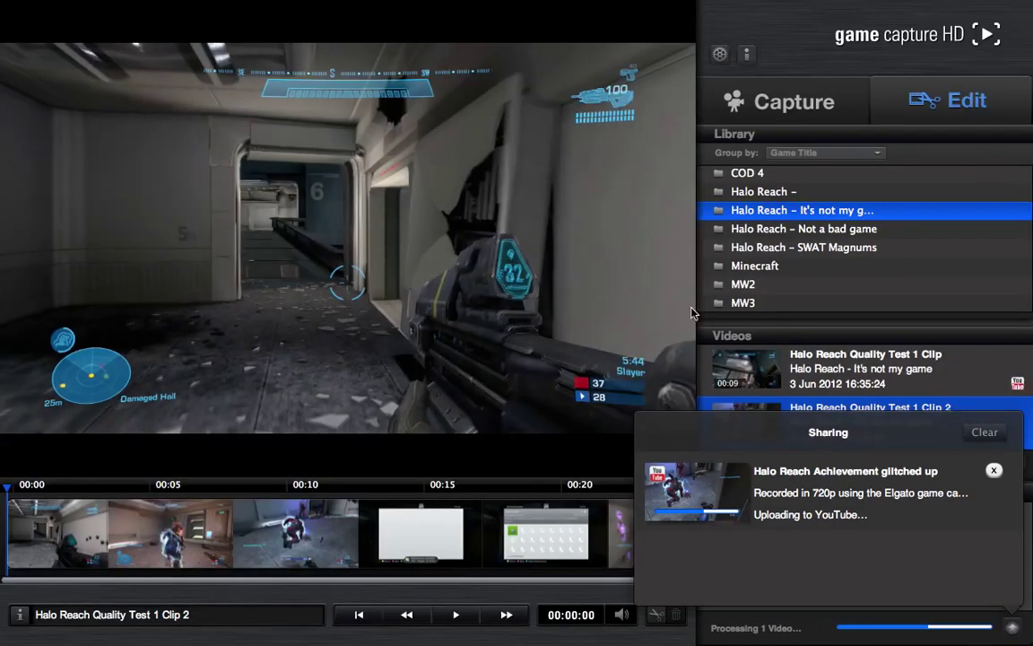
pyautogui.click(793, 104)
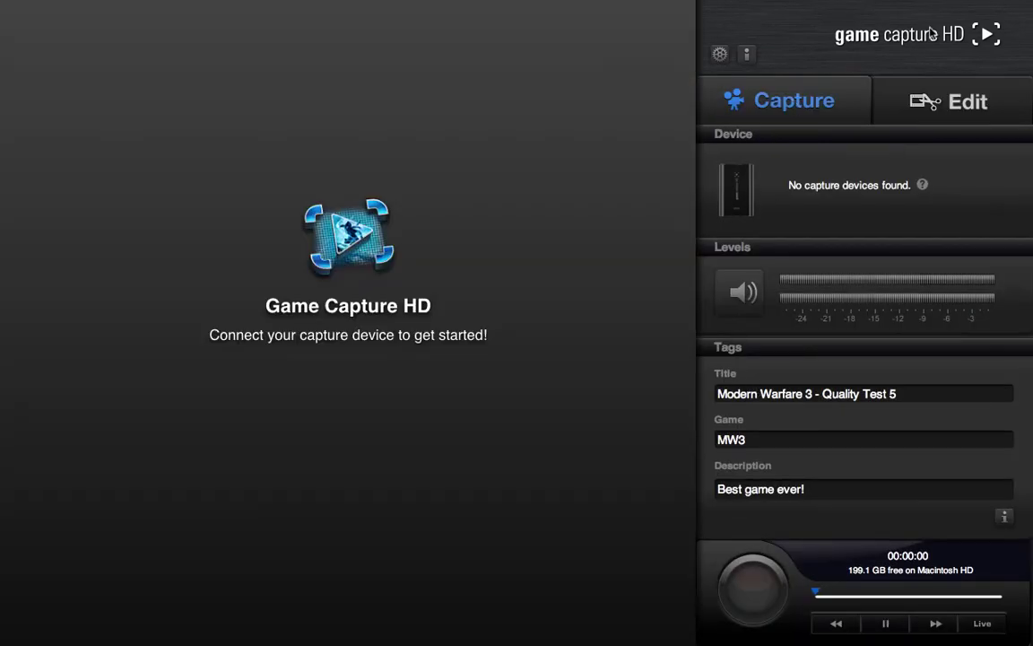
# - Return to the Edit view with Halo Reach Quality Test 1 Clip 2 still loaded
pyautogui.click(929, 99)
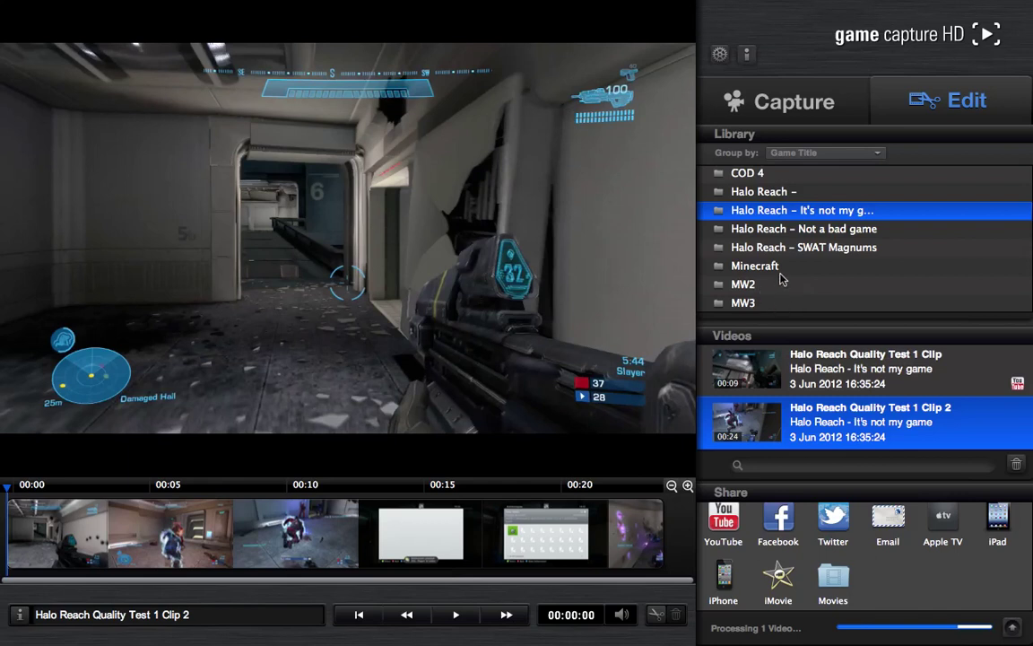
# - Show the Minecraft recordings and take the app out of full-screen mode
pyautogui.click(778, 267)
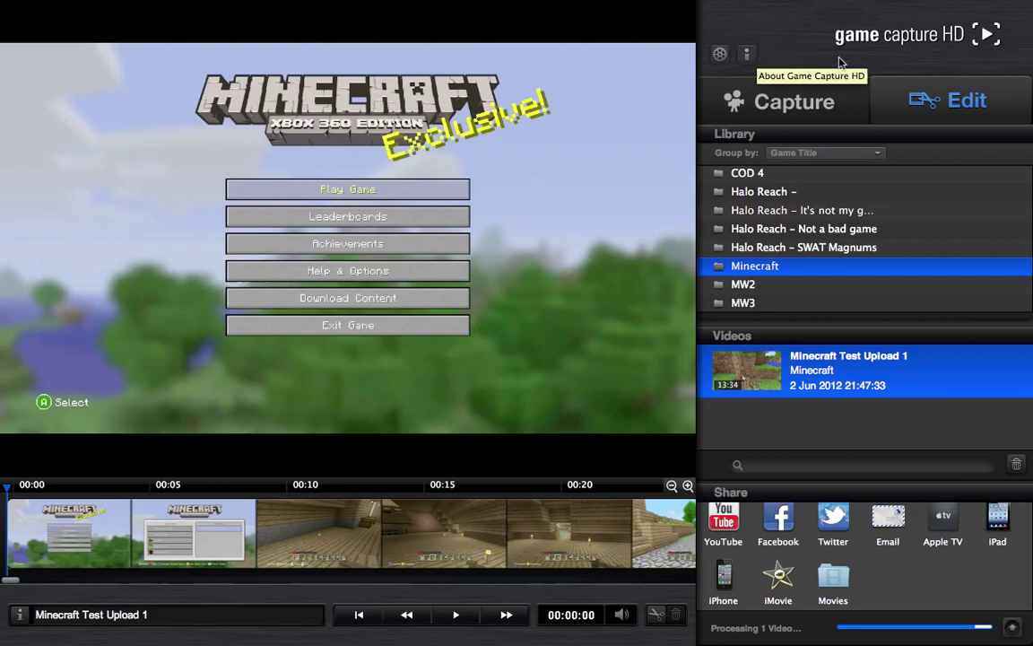
pyautogui.moveTo(910, 6)
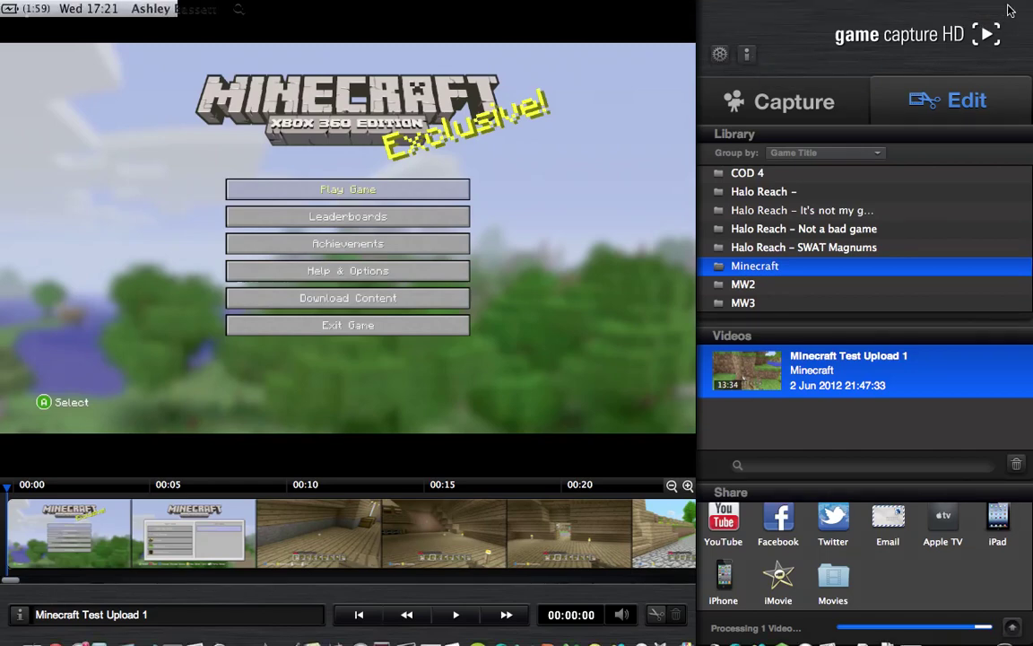
pyautogui.click(1009, 9)
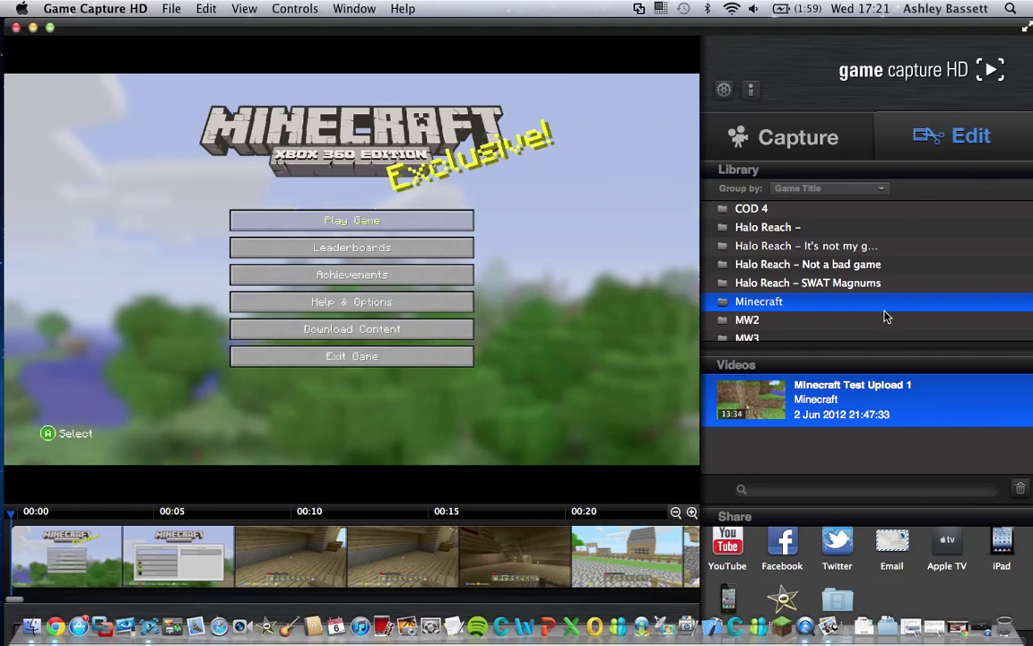
# - Reopen the Halo Reach – It's not my game group and load Quality Test 1 Clip 2
pyautogui.scroll(-1, 886, 316)
pyautogui.scroll(2, 886, 315)
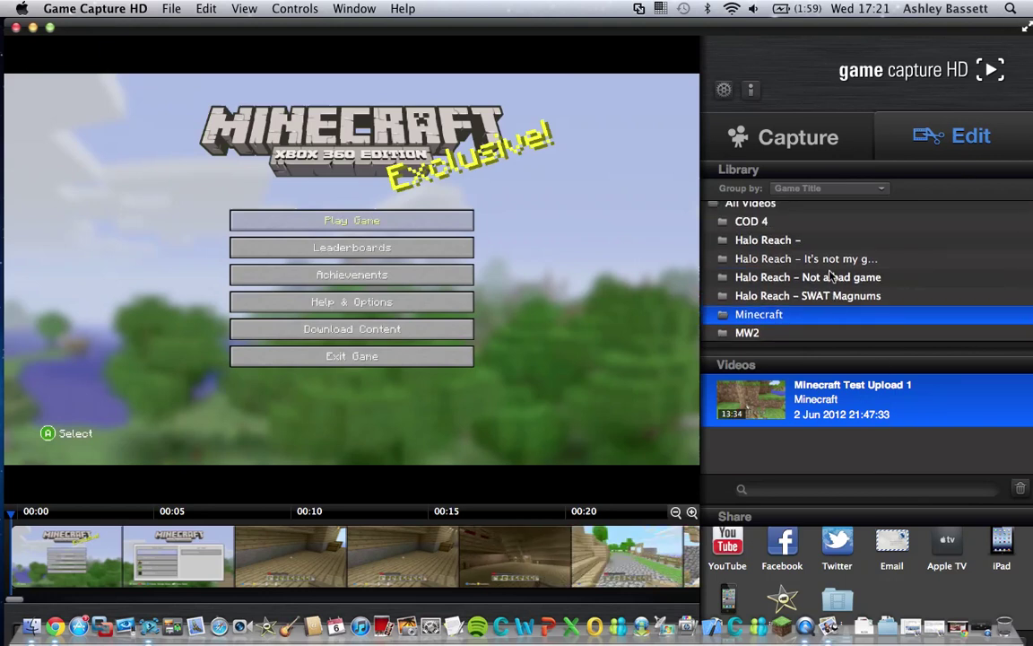
pyautogui.click(751, 259)
pyautogui.scroll(-3, 918, 434)
pyautogui.click(930, 452)
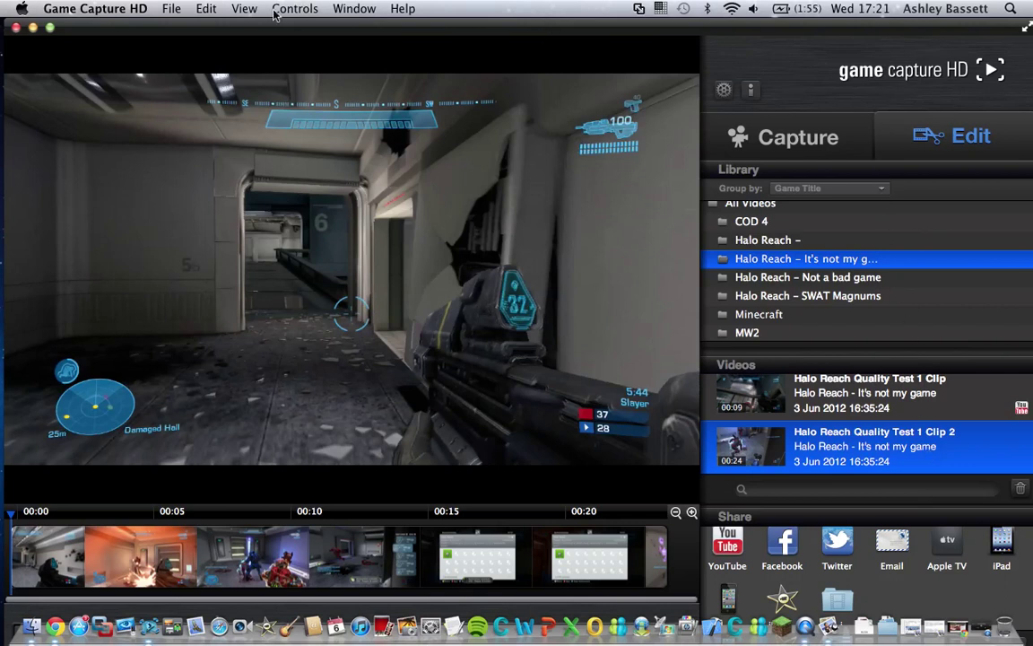
pyautogui.click(245, 9)
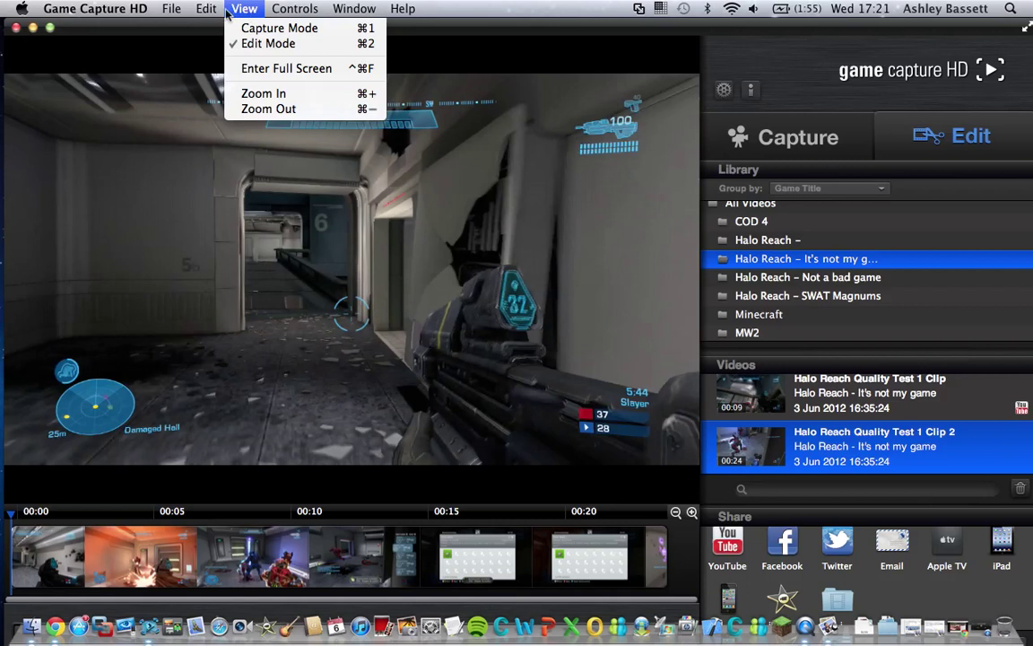
pyautogui.moveTo(201, 11)
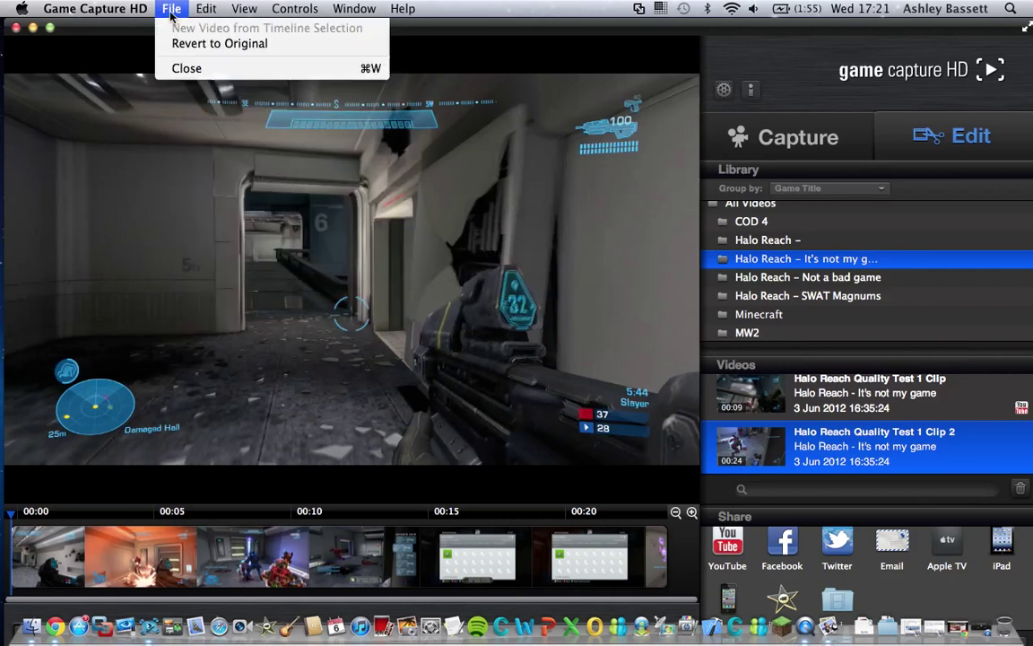
pyautogui.moveTo(275, 12)
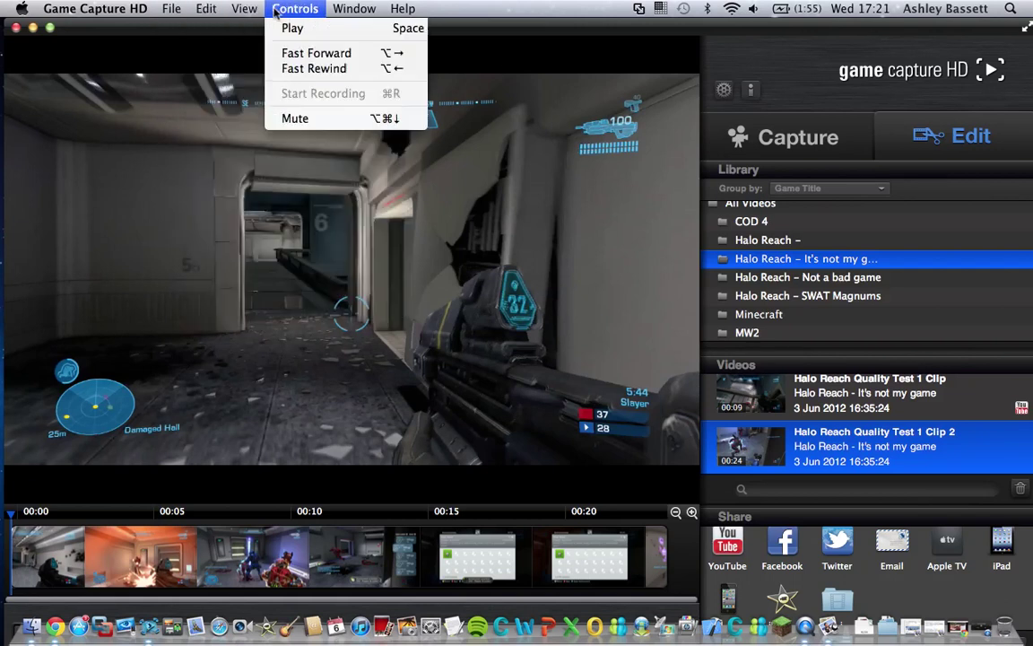
pyautogui.moveTo(403, 11)
pyautogui.moveTo(240, 7)
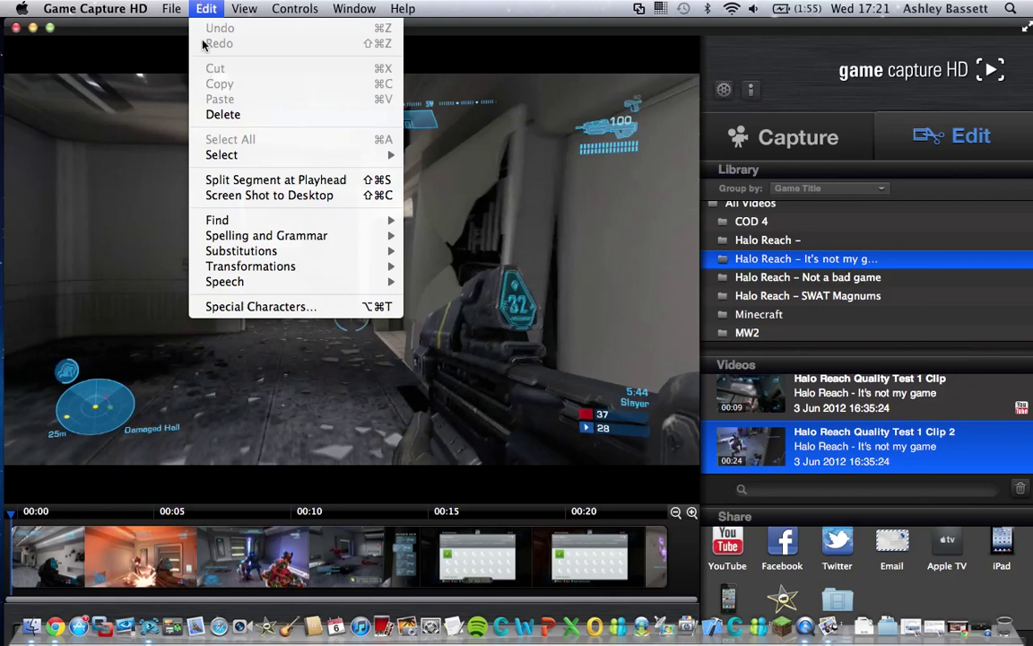
pyautogui.moveTo(249, 271)
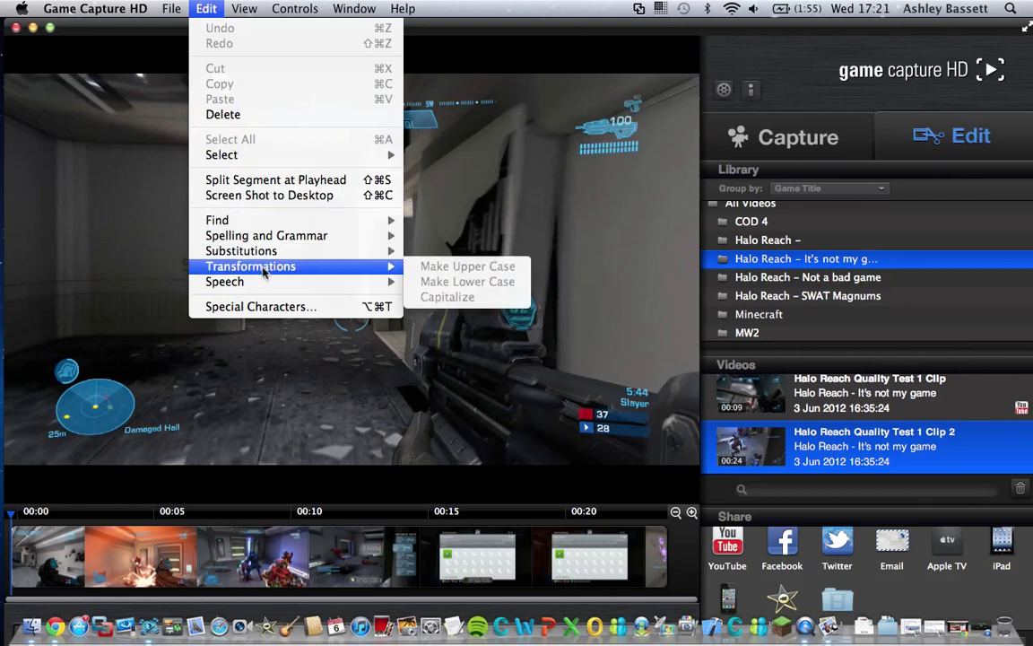
pyautogui.moveTo(303, 251)
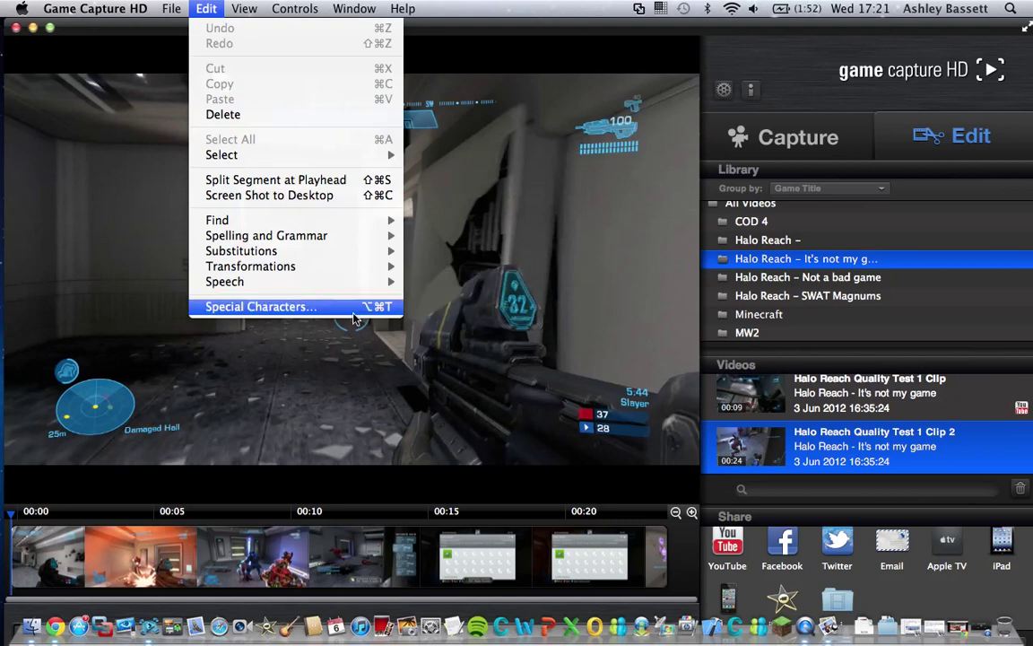
pyautogui.moveTo(363, 220)
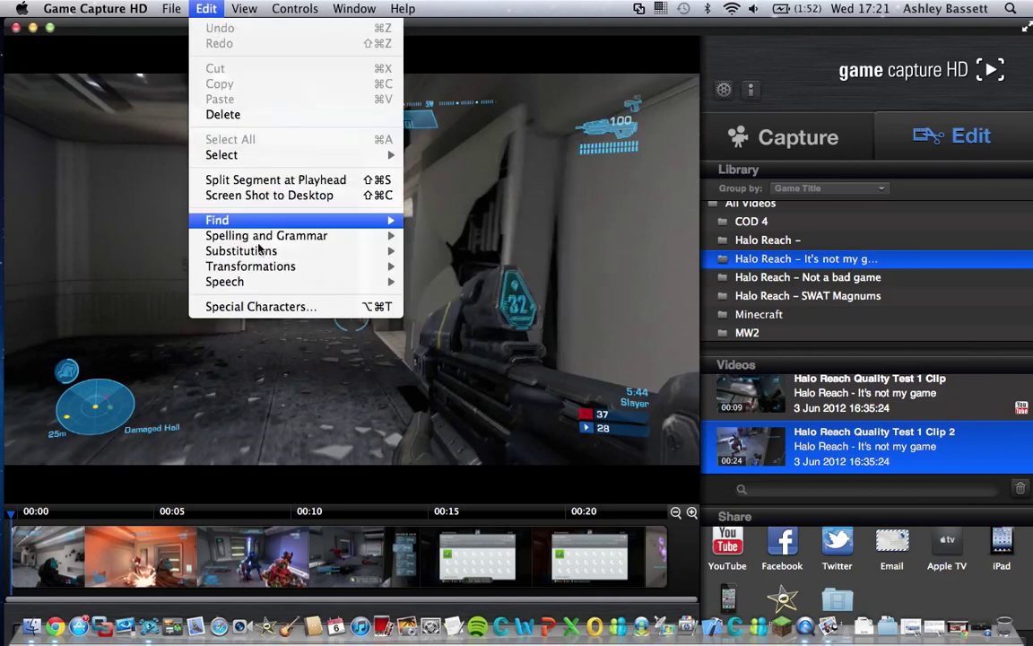
# - Close the Edit menu and scrub Clip 2's timeline back to an earlier frame
pyautogui.click(138, 346)
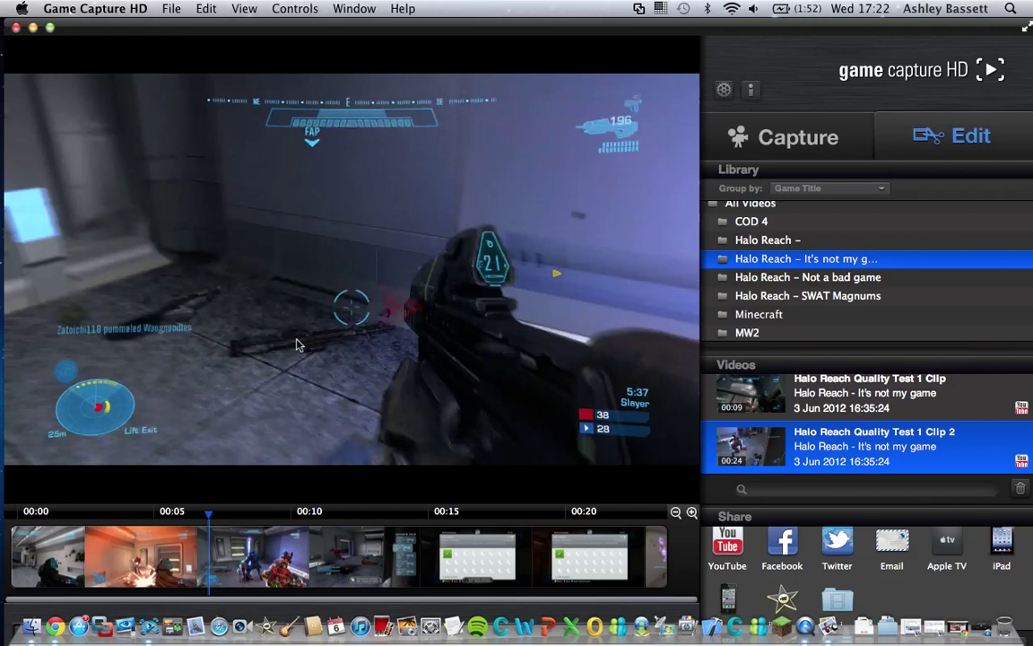
pyautogui.click(235, 569)
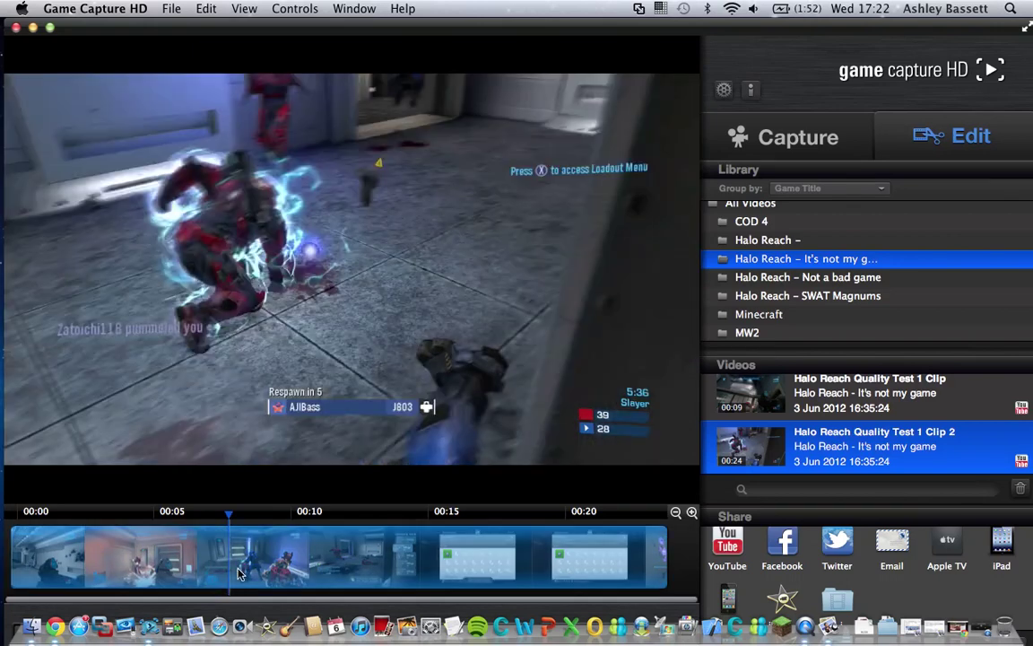
pyautogui.moveTo(238, 574); pyautogui.dragTo(218, 569)
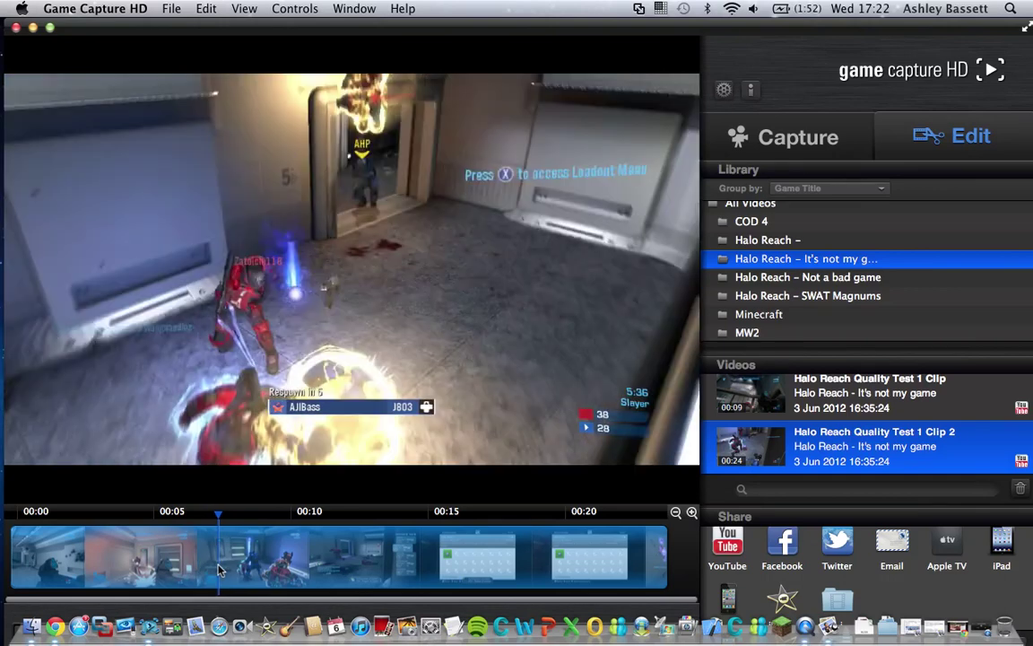
pyautogui.click(392, 211)
# - Save the current frame with Edit > Screen Shot to Desktop and minimize the editor
pyautogui.click(206, 9)
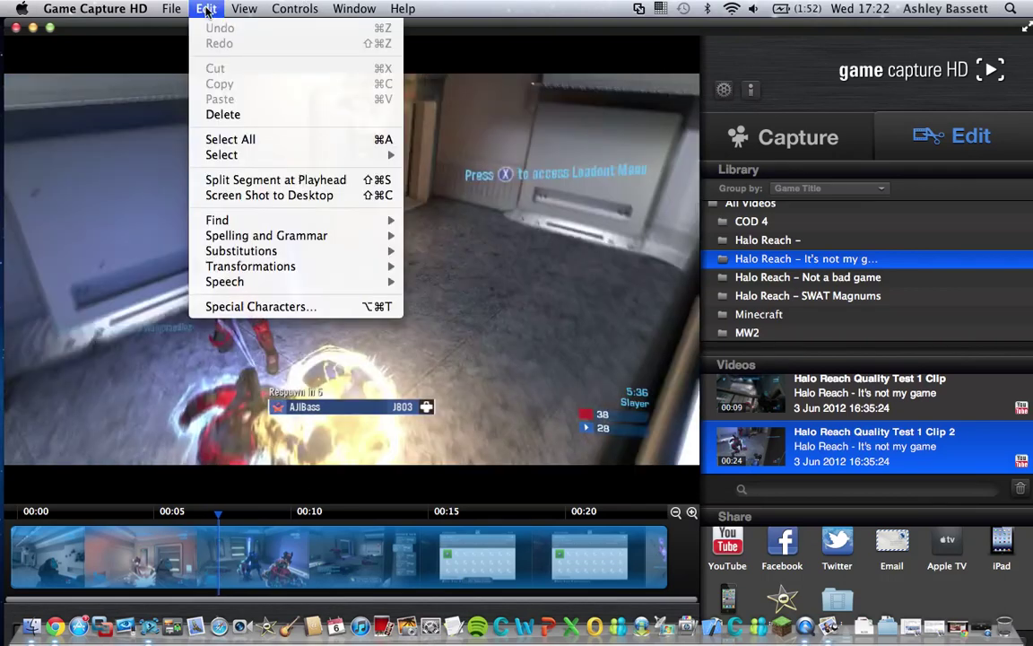
pyautogui.click(271, 197)
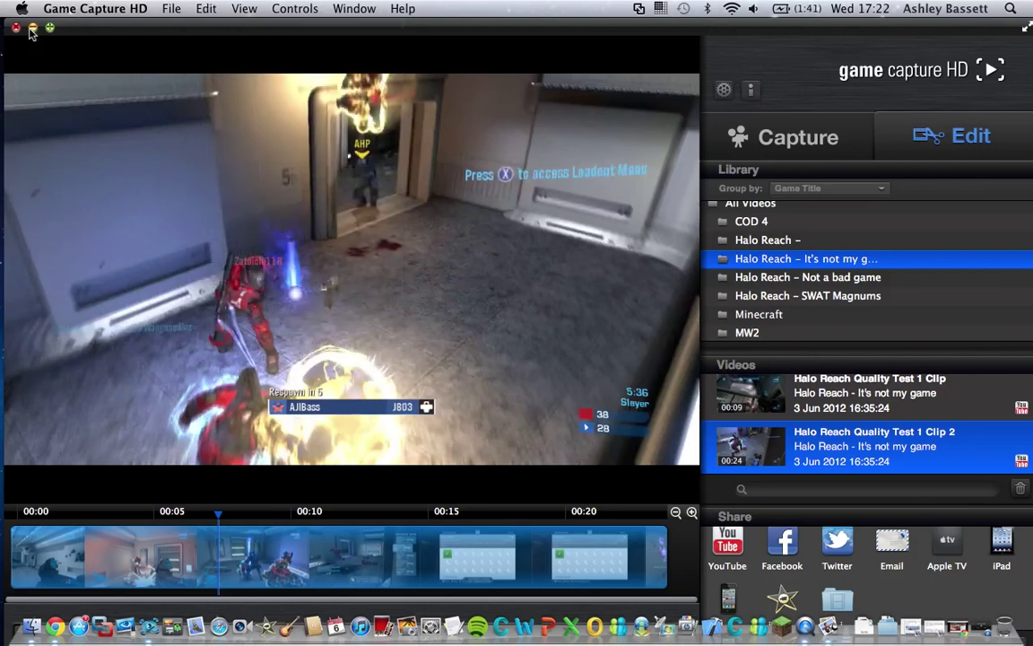
pyautogui.click(32, 27)
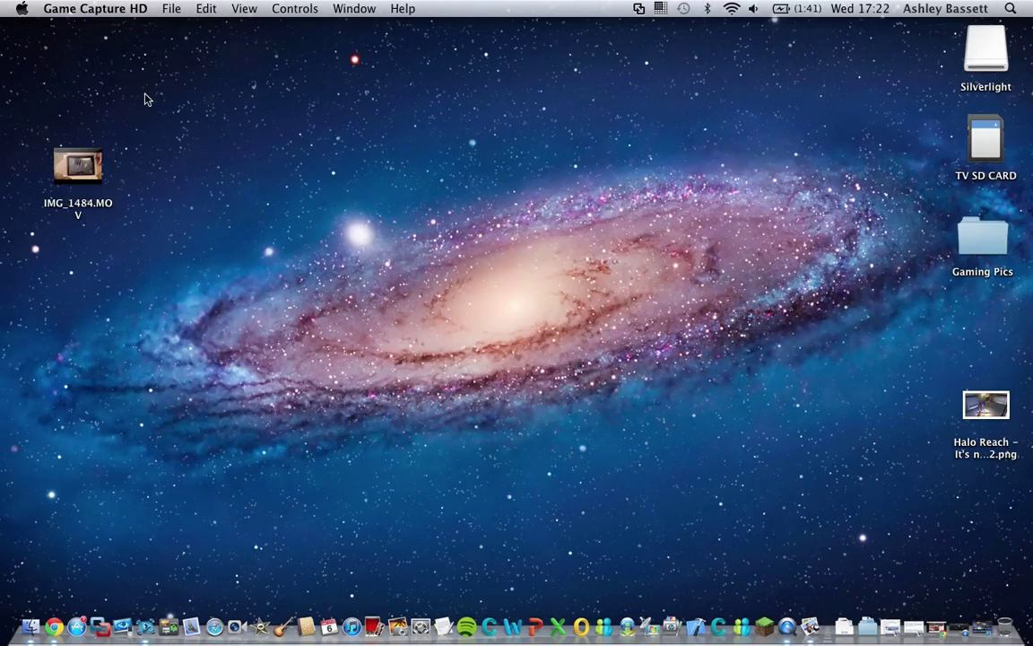
# - View the Halo Reach PNG screenshot in Preview, close it, and drag the file to the Trash
pyautogui.click(1001, 404)
pyautogui.doubleClick(1002, 404)
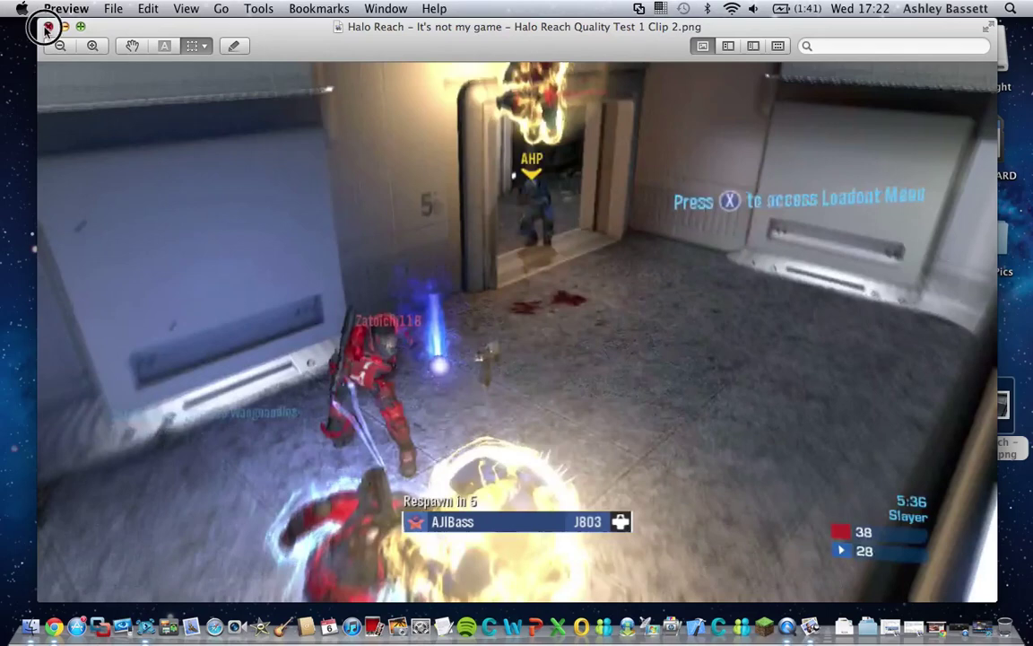
pyautogui.click(47, 28)
pyautogui.click(995, 405)
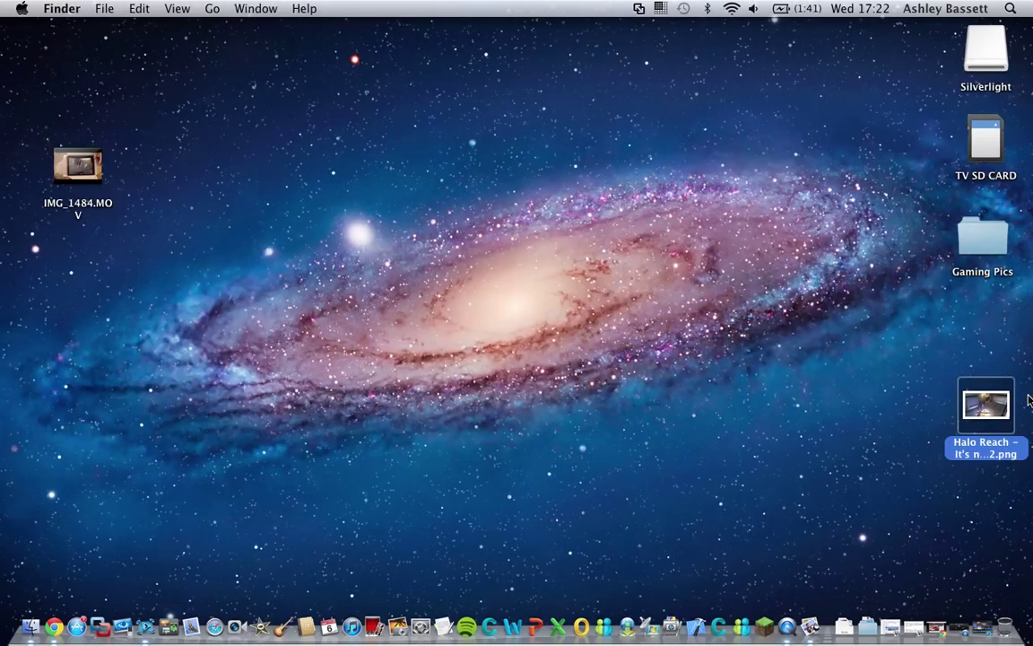
pyautogui.moveTo(990, 408); pyautogui.dragTo(1002, 603)
# - Browse Gaming Pics > Halo and open the eleventh Halo Reach screenshot in Preview
pyautogui.click(984, 231)
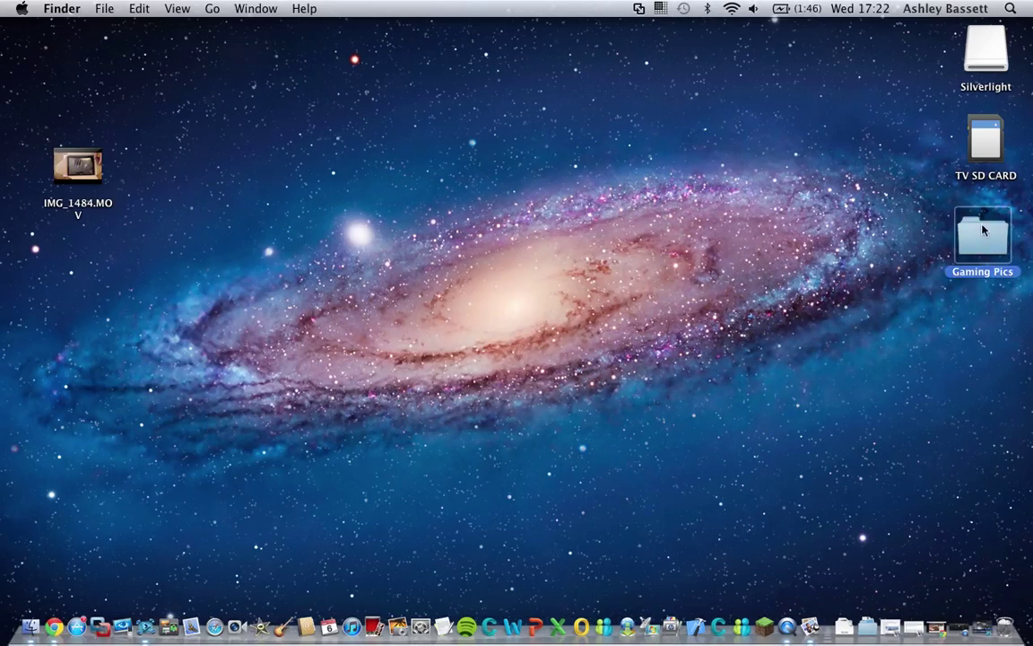
pyautogui.doubleClick(983, 231)
pyautogui.click(515, 289)
pyautogui.doubleClick(514, 289)
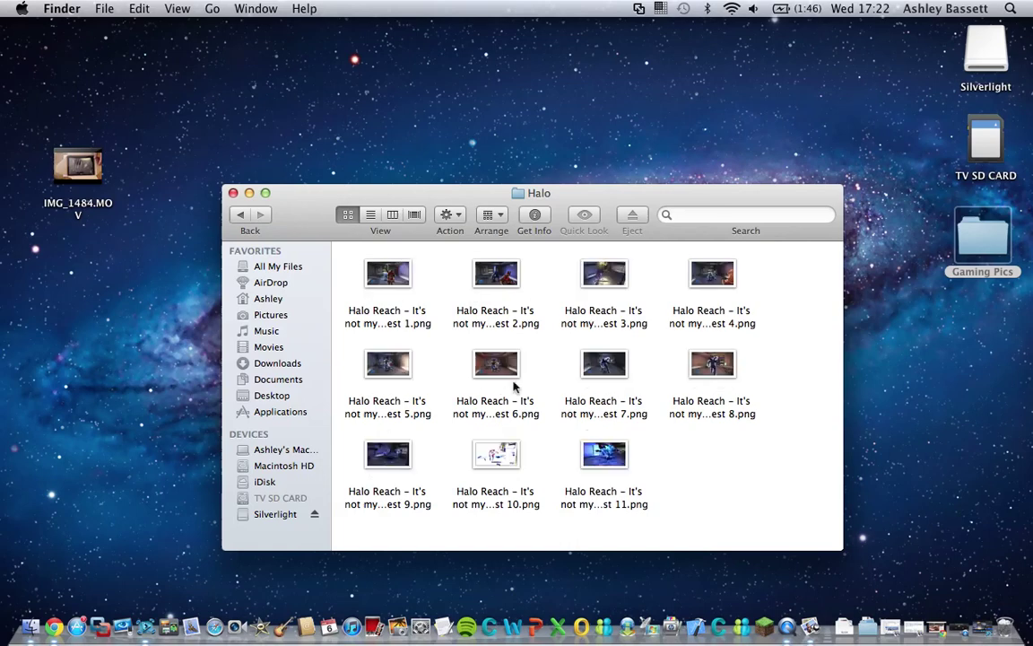
pyautogui.click(602, 451)
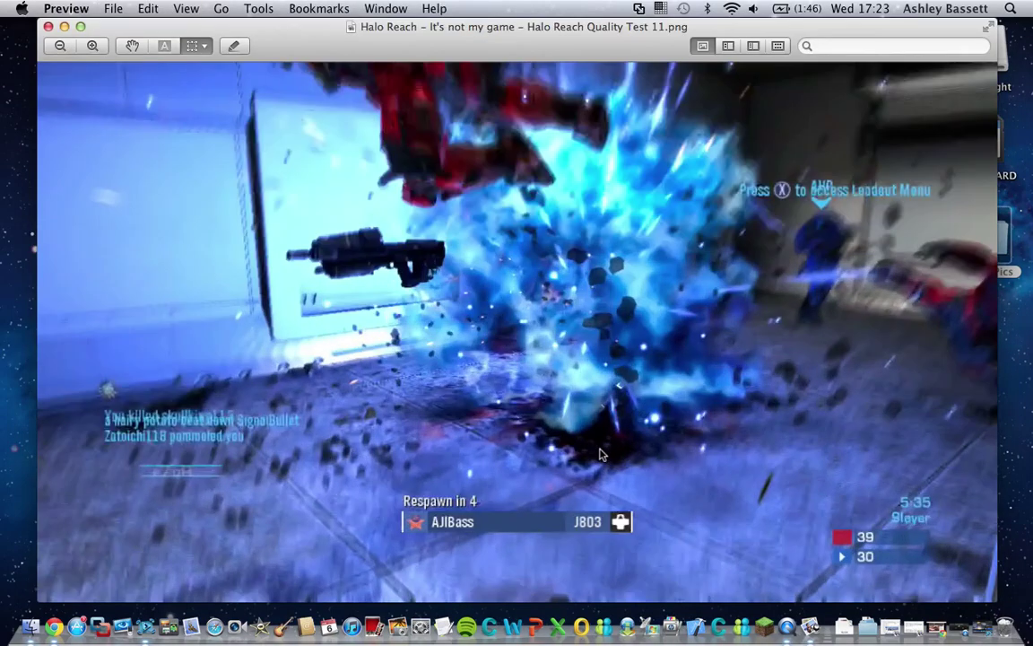
# - Close the screenshot and the Halo Finder window, and bring Game Capture HD forward
pyautogui.click(49, 27)
pyautogui.click(233, 193)
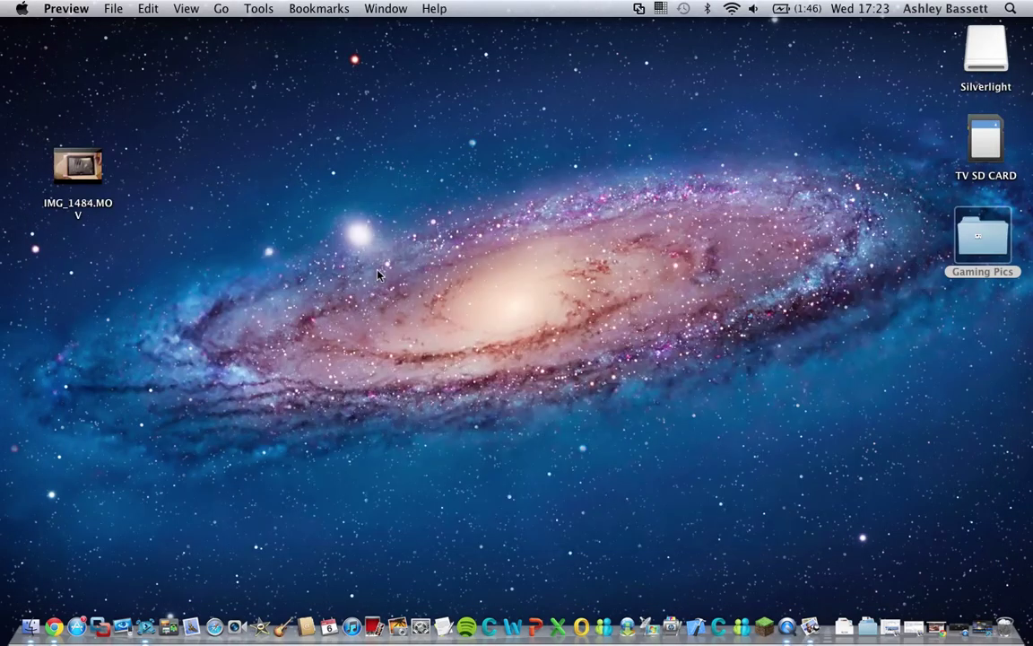
pyautogui.click(144, 619)
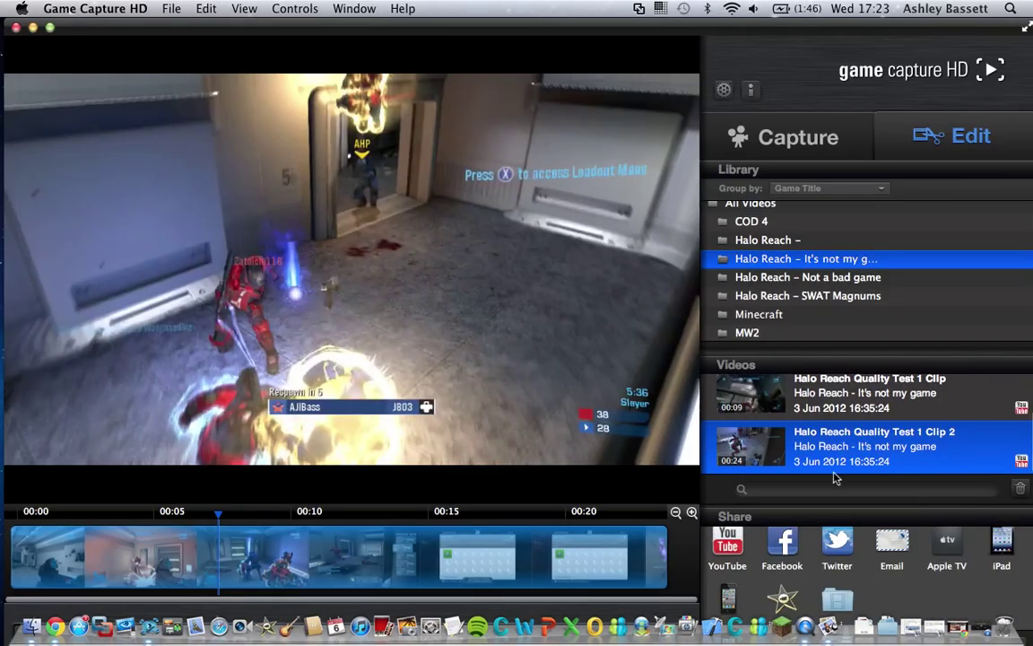
# - Open Clip 2's public YouTube page, 'Halo Reach Achievement glitched up', from the Videos list
pyautogui.click(1021, 462)
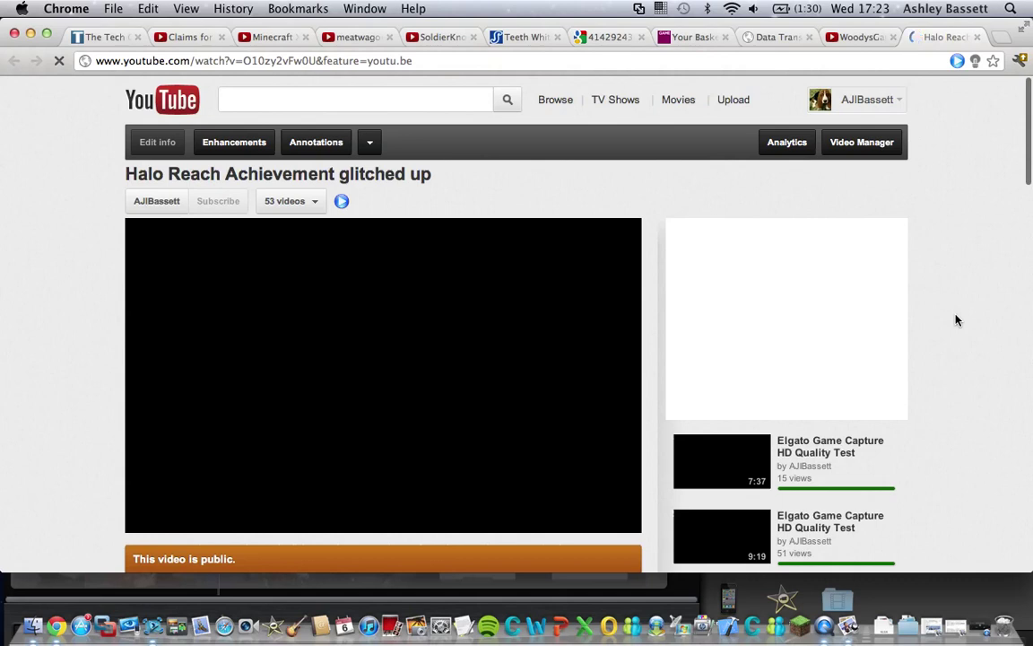
# - Play the uploaded 24-second Halo Reach video and pause it at 0:06
pyautogui.scroll(-3, 954, 320)
pyautogui.scroll(1, 897, 350)
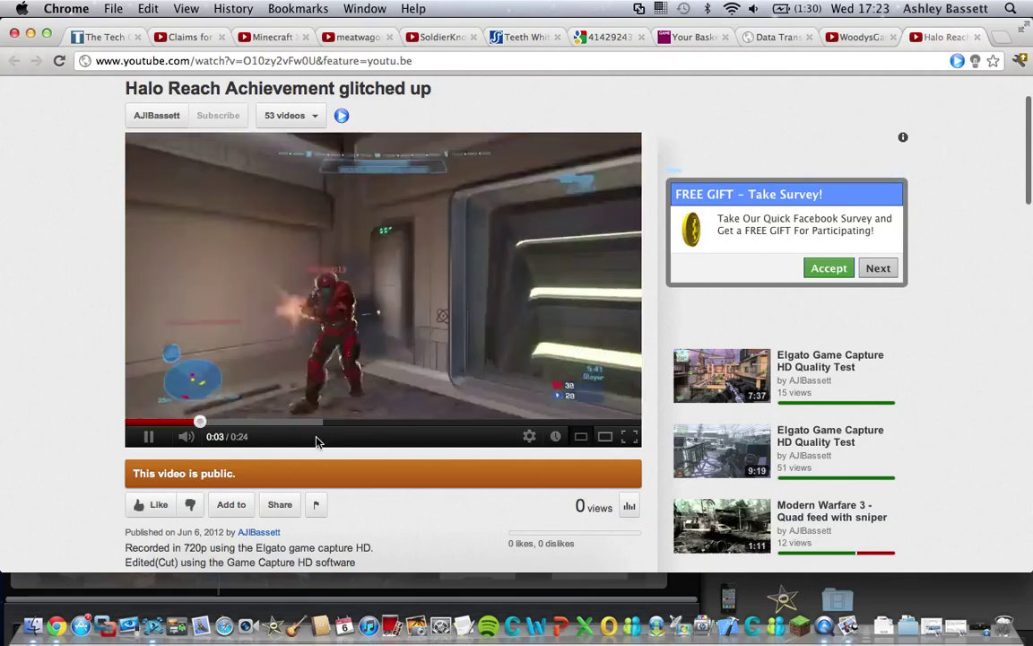
pyautogui.click(145, 439)
pyautogui.scroll(2, 979, 164)
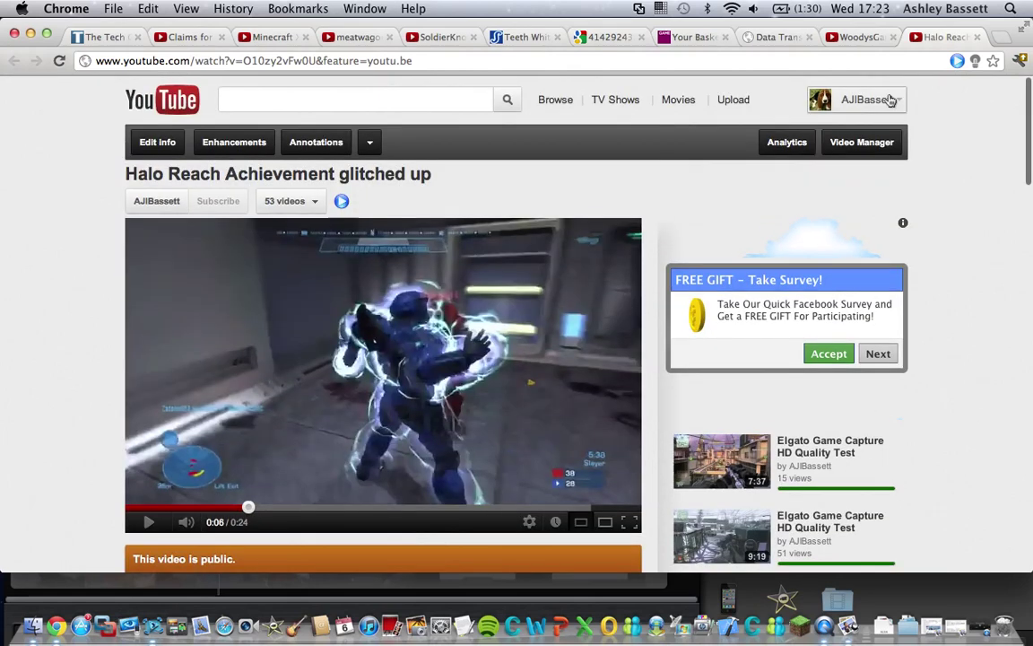
# - Open Video Manager and scroll the 54 uploads, topped by 'Halo Reach Achievement glitched up'
pyautogui.click(866, 144)
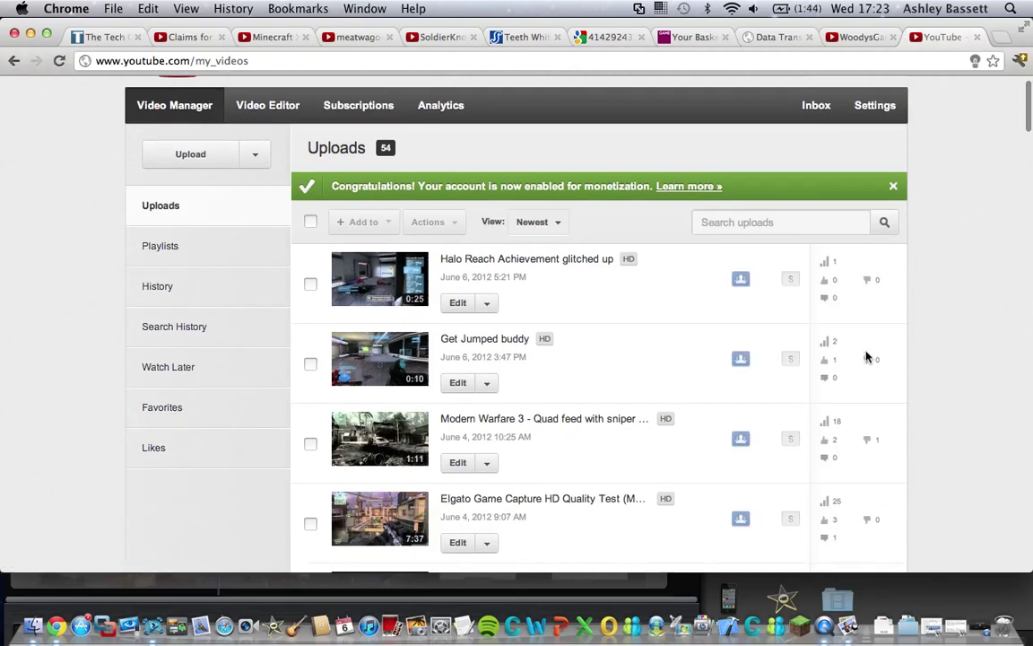
pyautogui.scroll(-1, 867, 357)
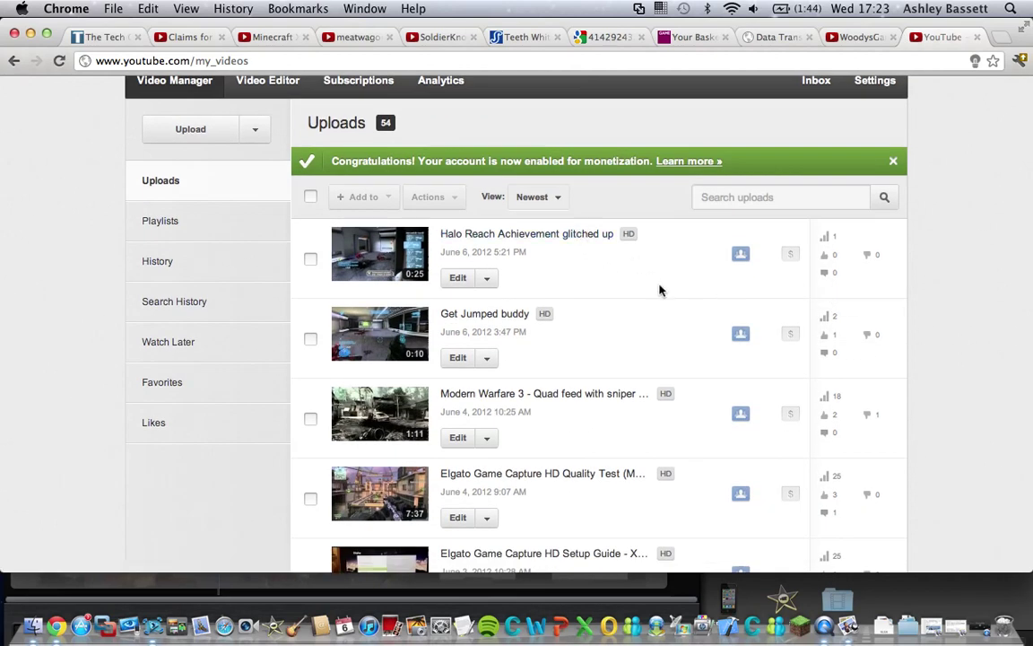
pyautogui.scroll(-4, 822, 370)
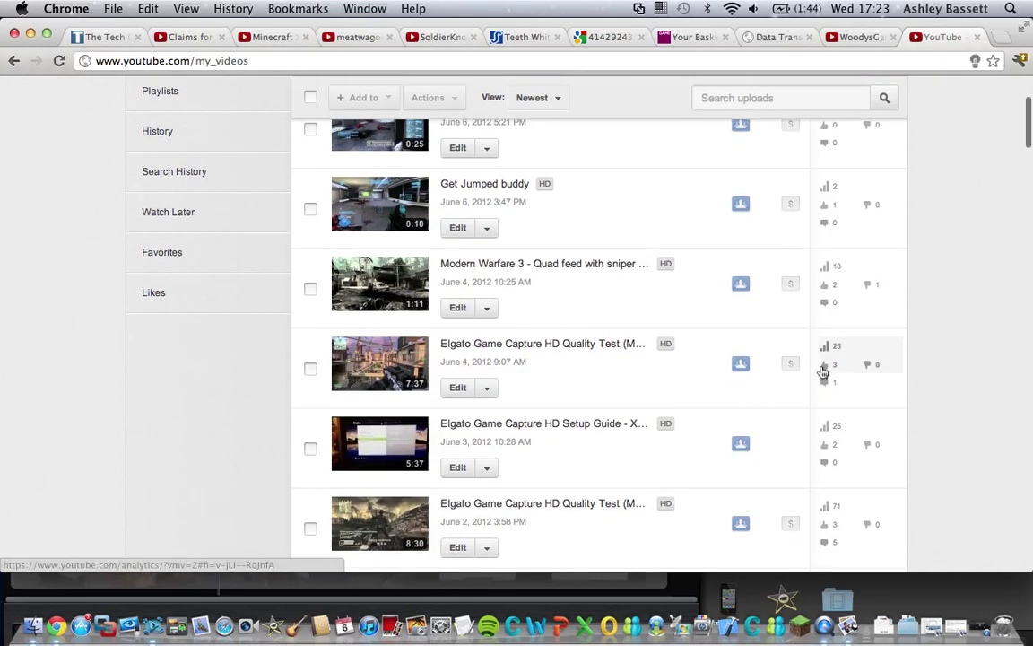
pyautogui.scroll(6, 823, 371)
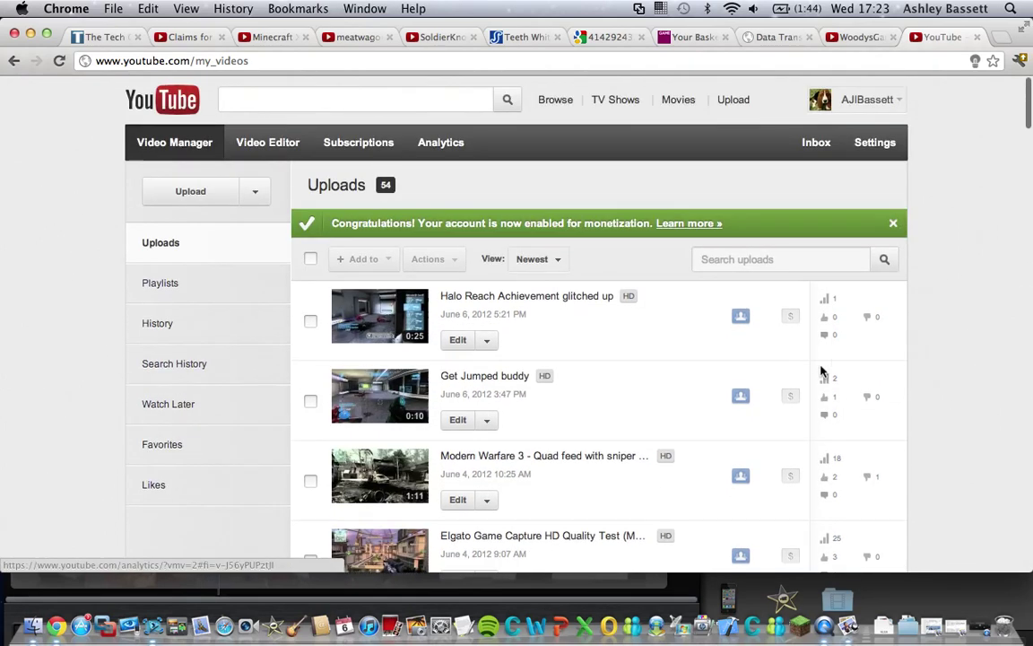
# - Close Chrome, return to Game Capture HD, and open Clip 2's Twitter publish form
pyautogui.click(16, 32)
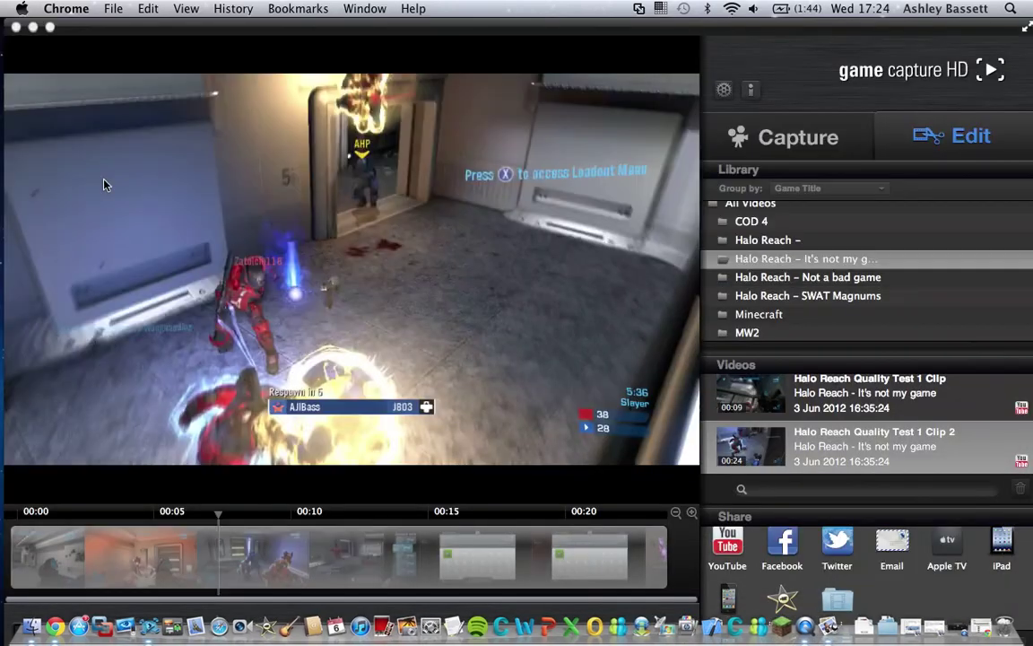
pyautogui.click(104, 185)
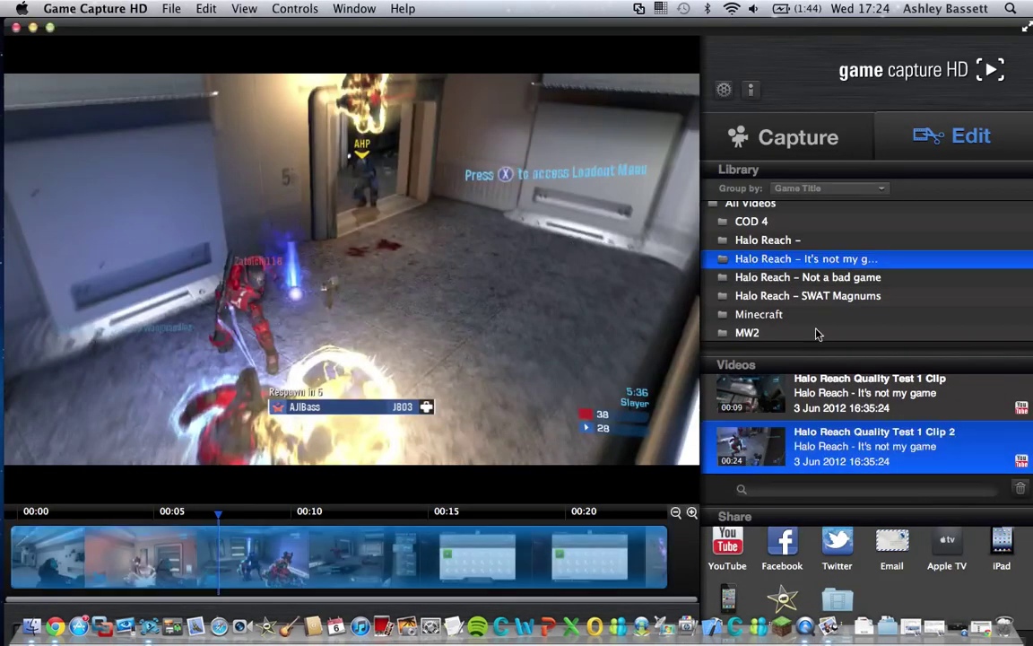
pyautogui.click(838, 542)
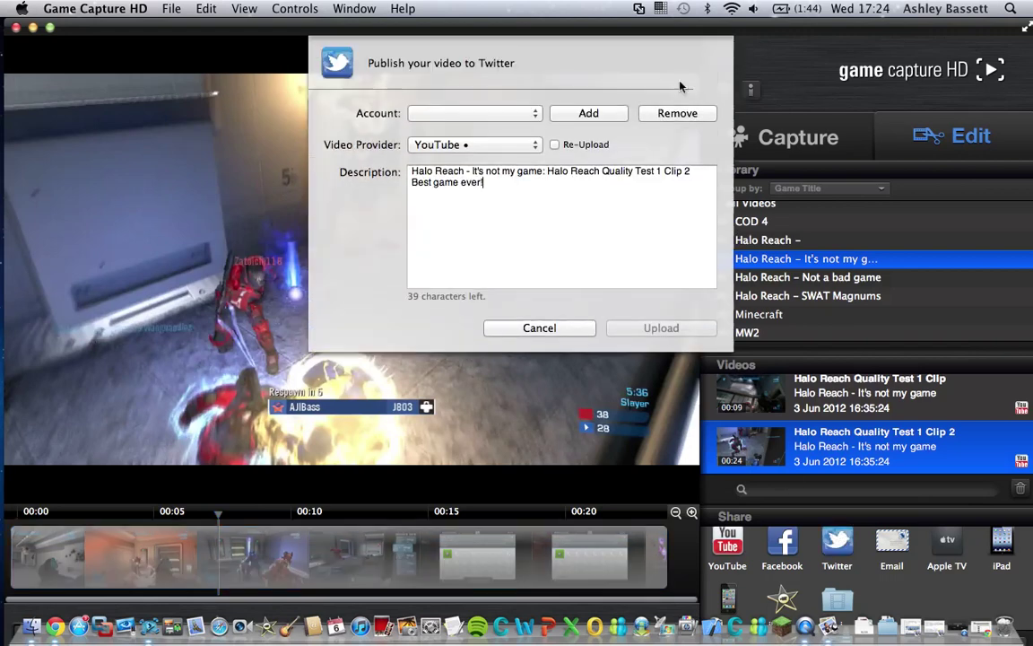
# - Link a Twitter account: enter its username and password, remember the login, and authorize with the PIN
pyautogui.click(570, 115)
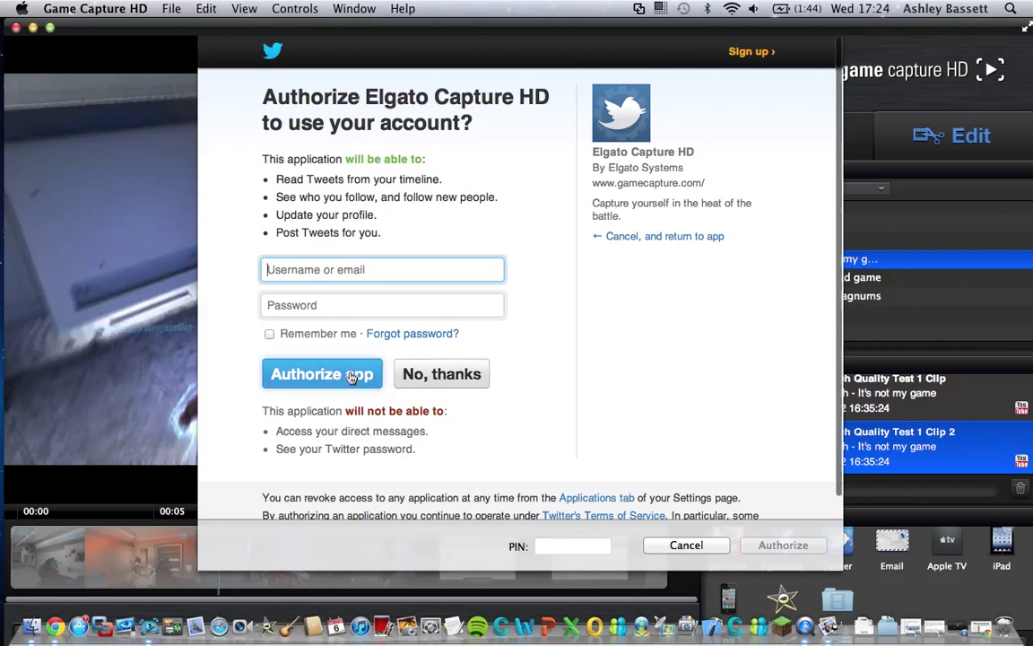
pyautogui.write('e')
pyautogui.press('BackSpace')
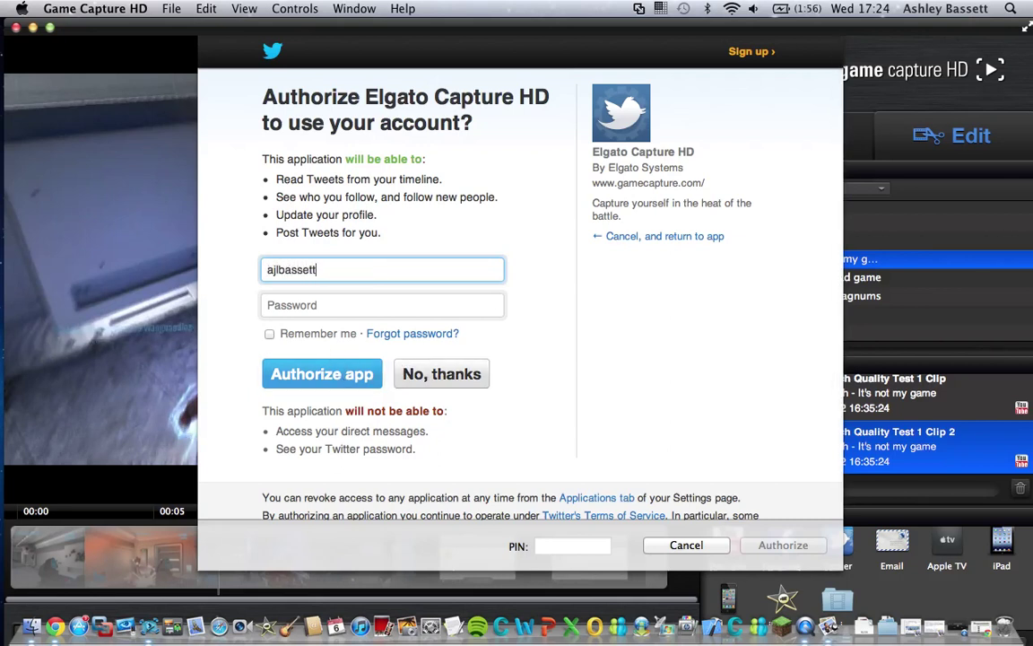
pyautogui.press('Tab')
pyautogui.write('••')
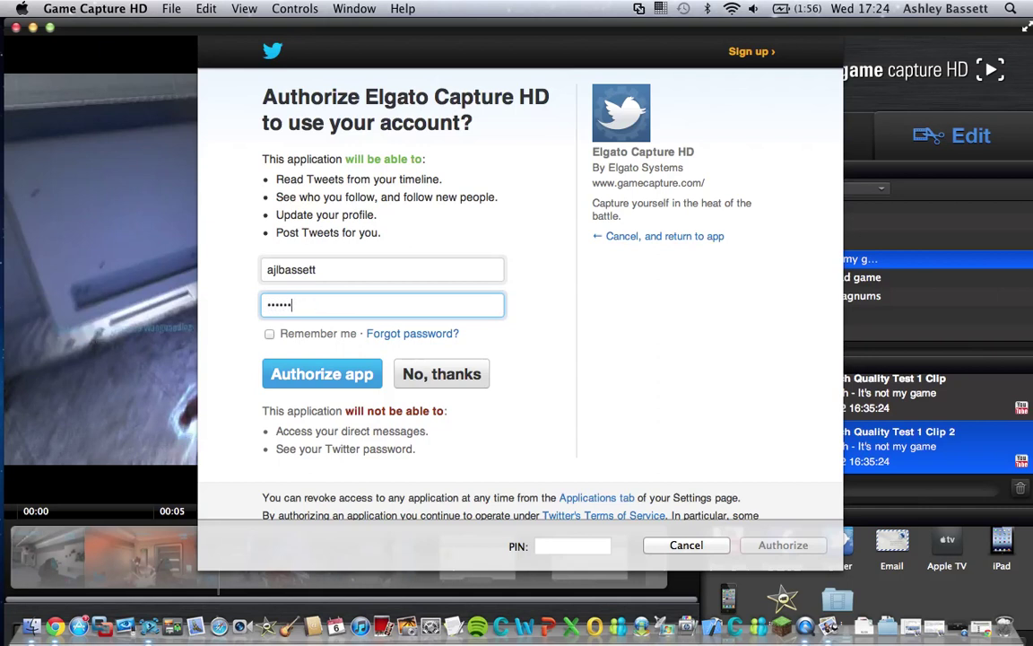
pyautogui.click(269, 334)
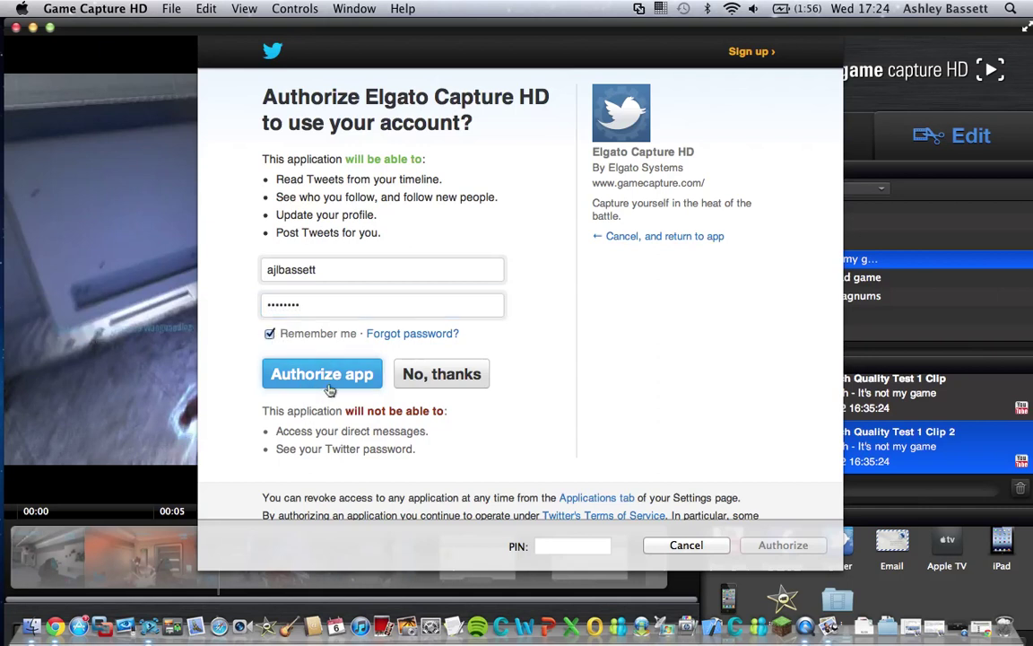
pyautogui.click(323, 374)
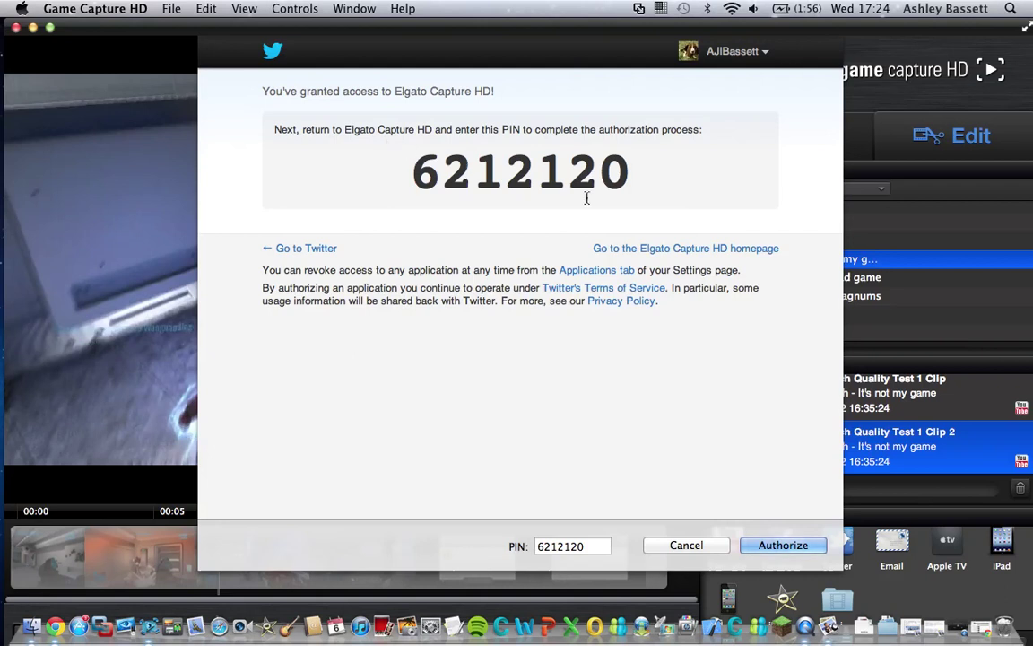
pyautogui.click(782, 545)
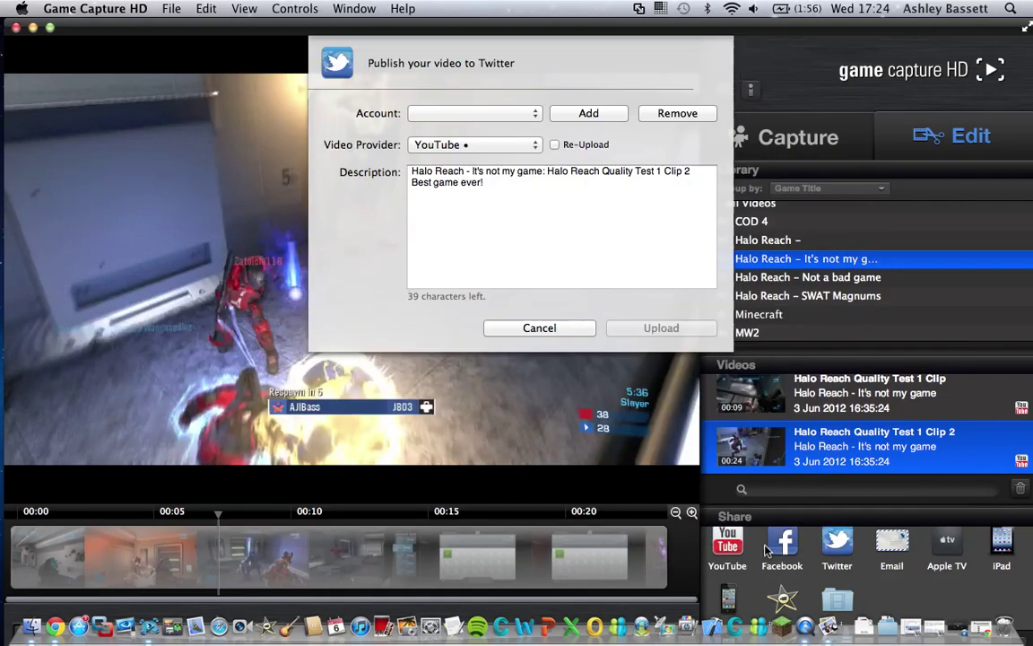
# - Keep YouTube as provider, replace the description with 'Halo reach achievement glitches up.' and upload to Twitter
pyautogui.click(522, 147)
pyautogui.click(522, 147)
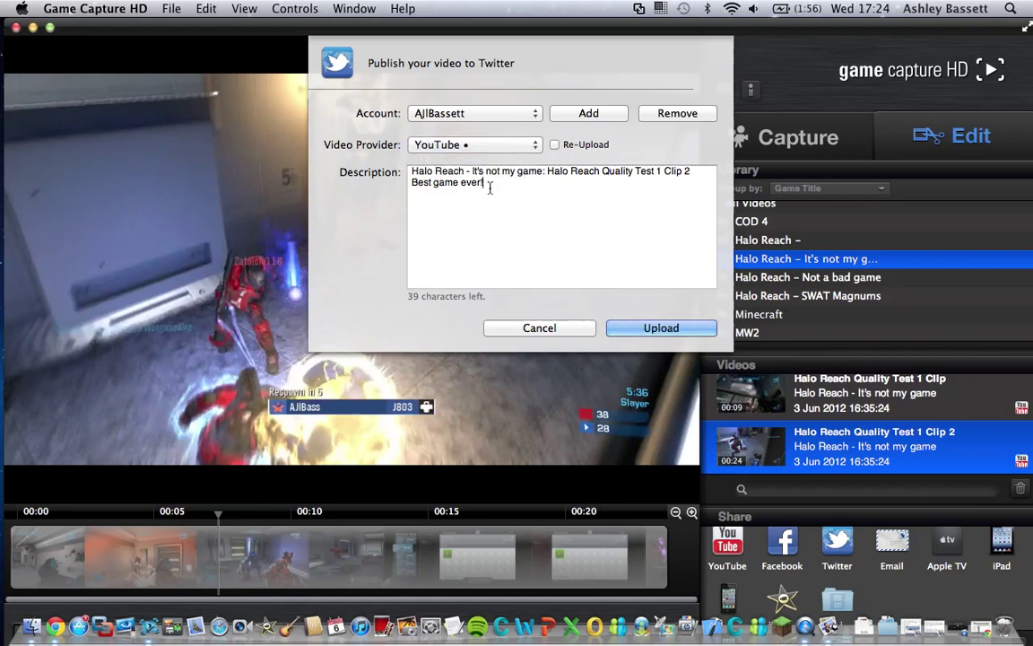
pyautogui.moveTo(491, 186); pyautogui.dragTo(392, 162)
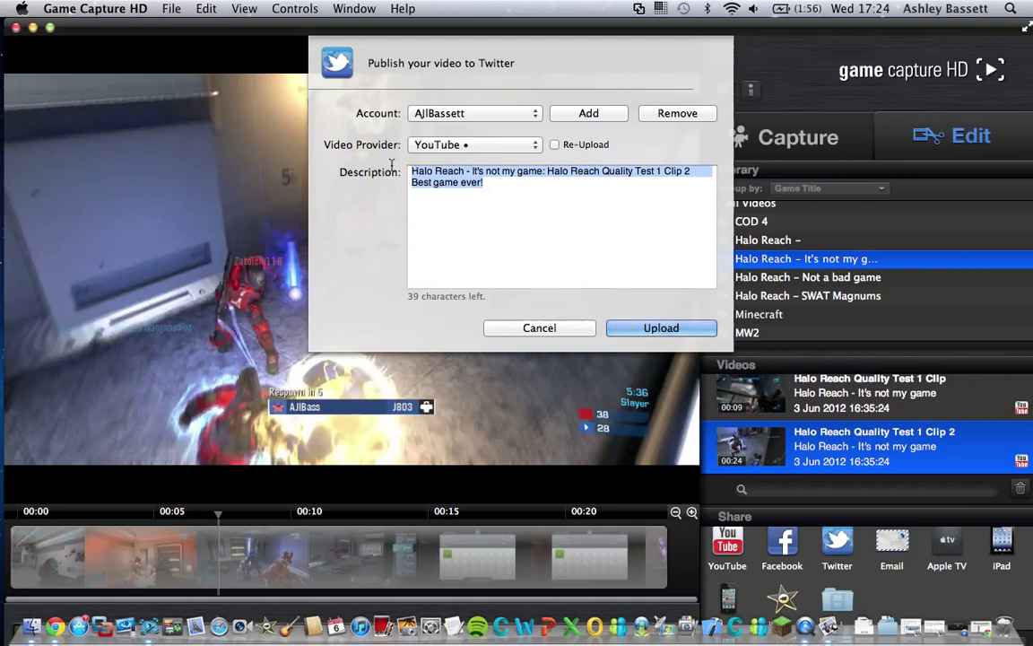
pyautogui.write('Halo r')
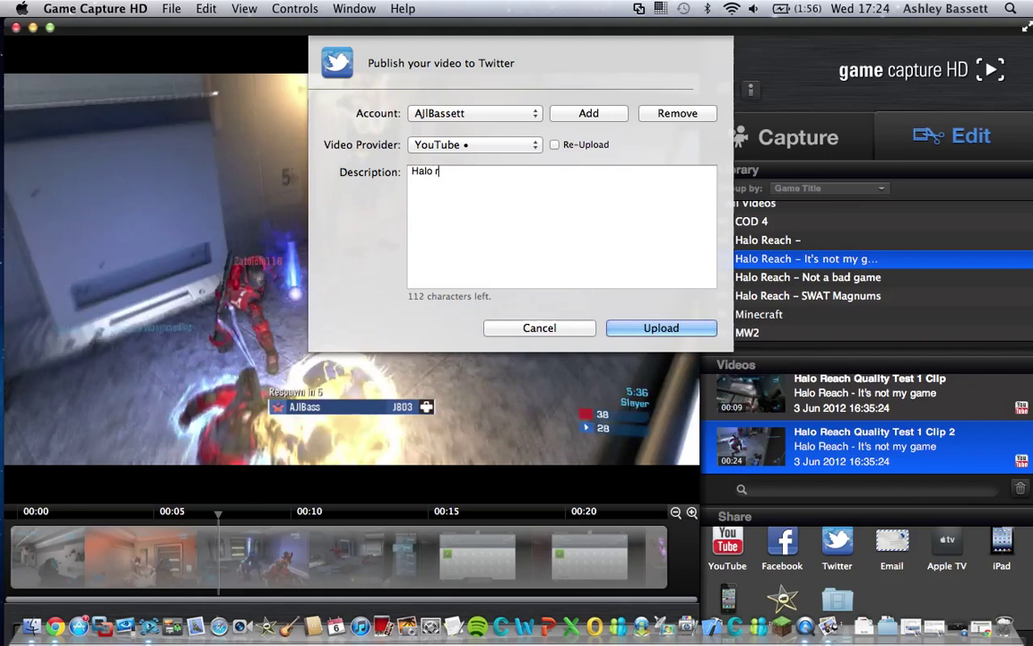
pyautogui.write('each achieve')
pyautogui.write('ment')
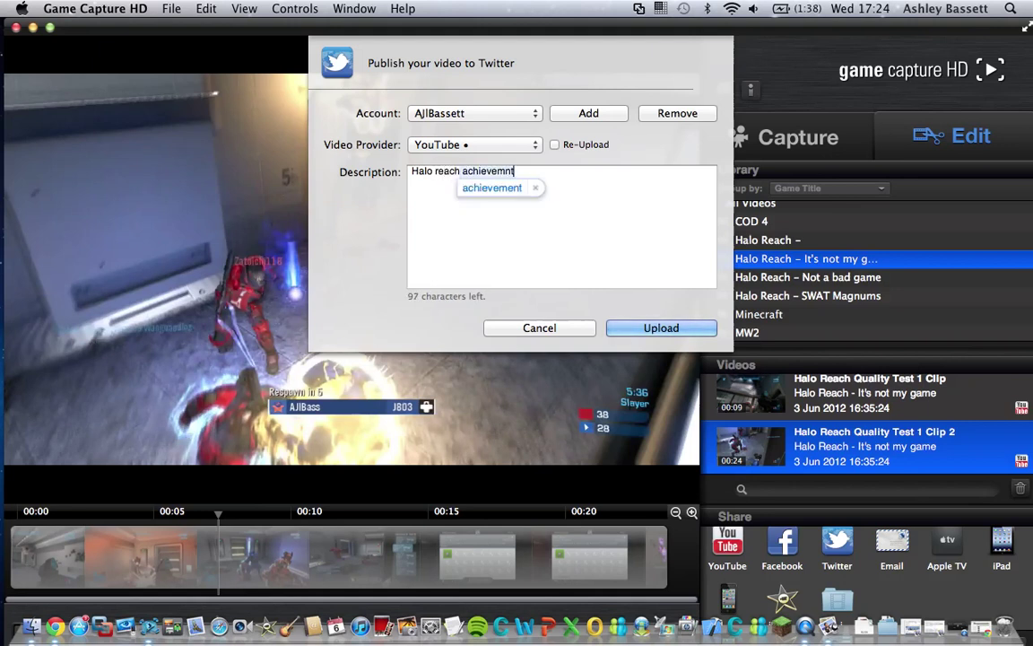
pyautogui.write(' m')
pyautogui.press('BackSpace')
pyautogui.press('BackSpace')
pyautogui.write('glitches up')
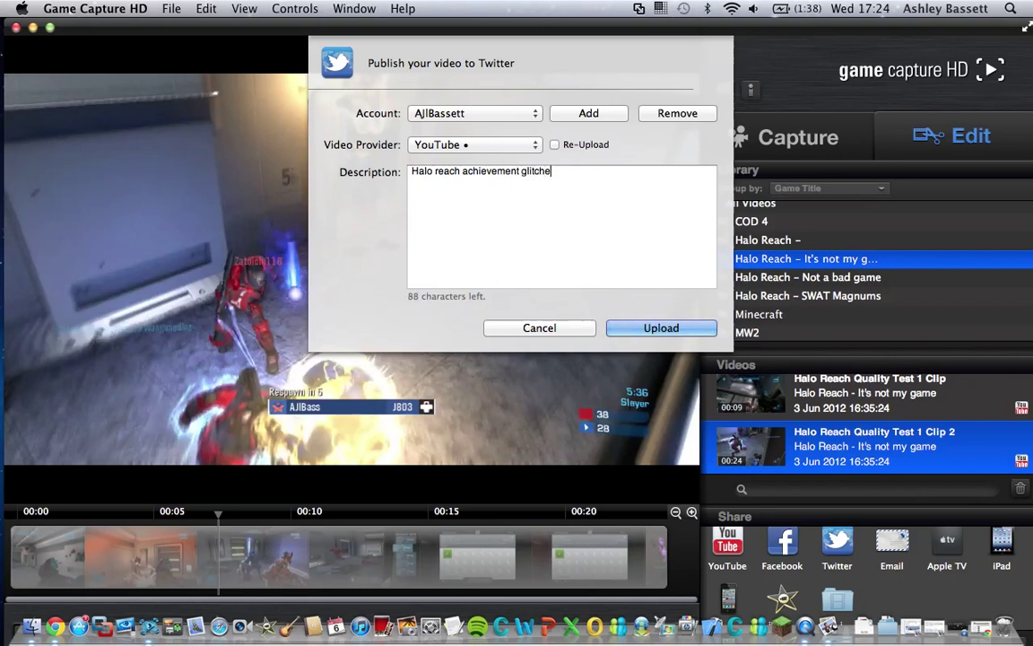
pyautogui.write('.')
pyautogui.click(638, 335)
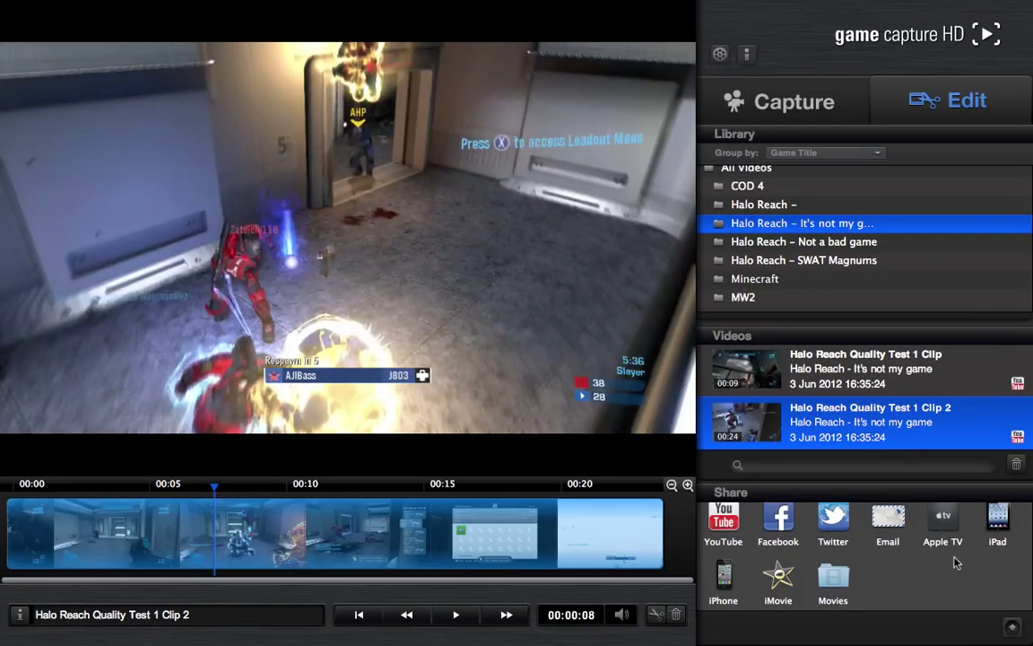
# - Clear the recent sharing activity list, then exit full screen and close the Game Capture HD window
pyautogui.click(1012, 628)
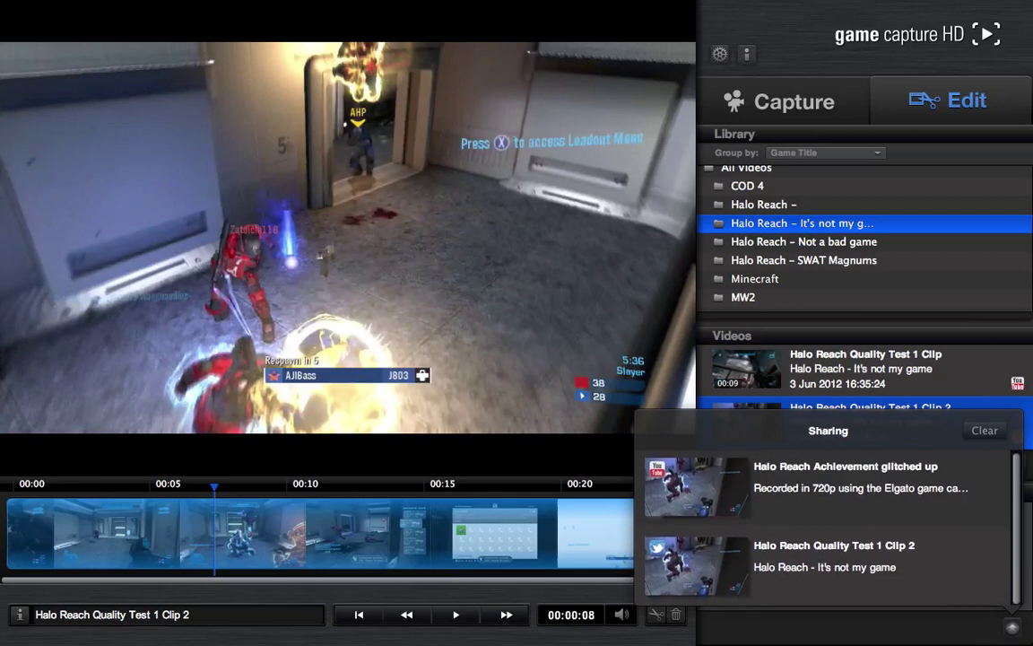
pyautogui.scroll(-1, 959, 560)
pyautogui.click(985, 430)
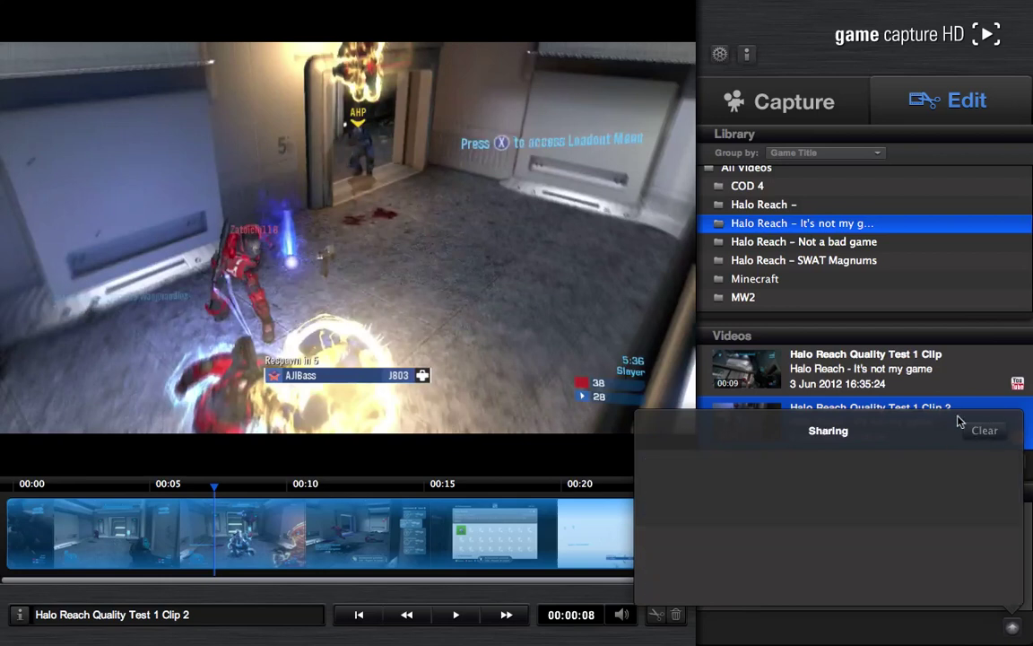
pyautogui.click(985, 436)
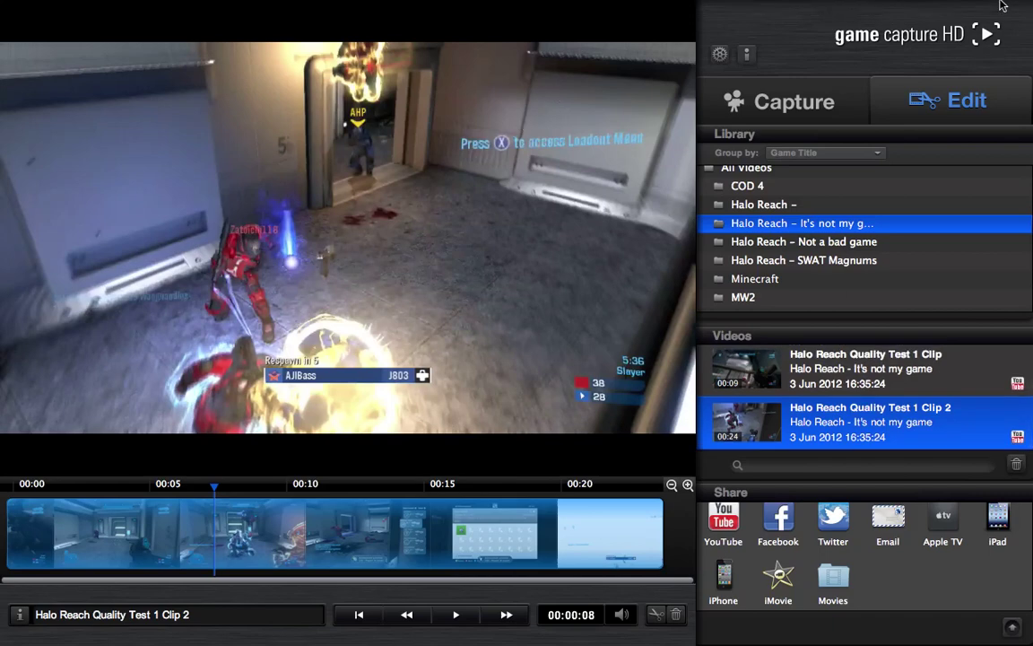
pyautogui.click(1008, 8)
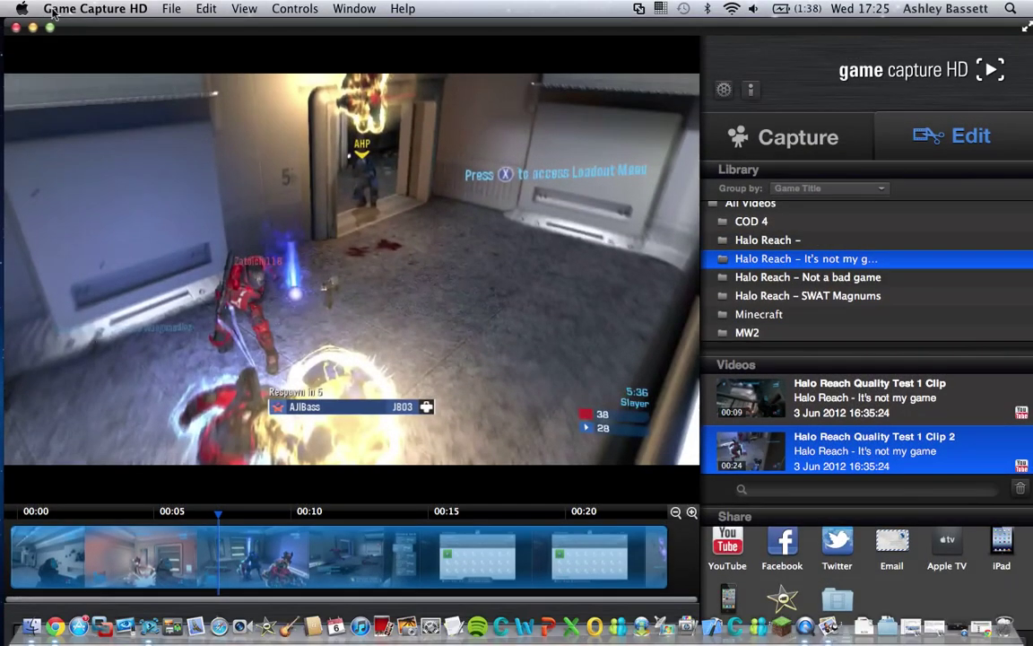
pyautogui.click(32, 27)
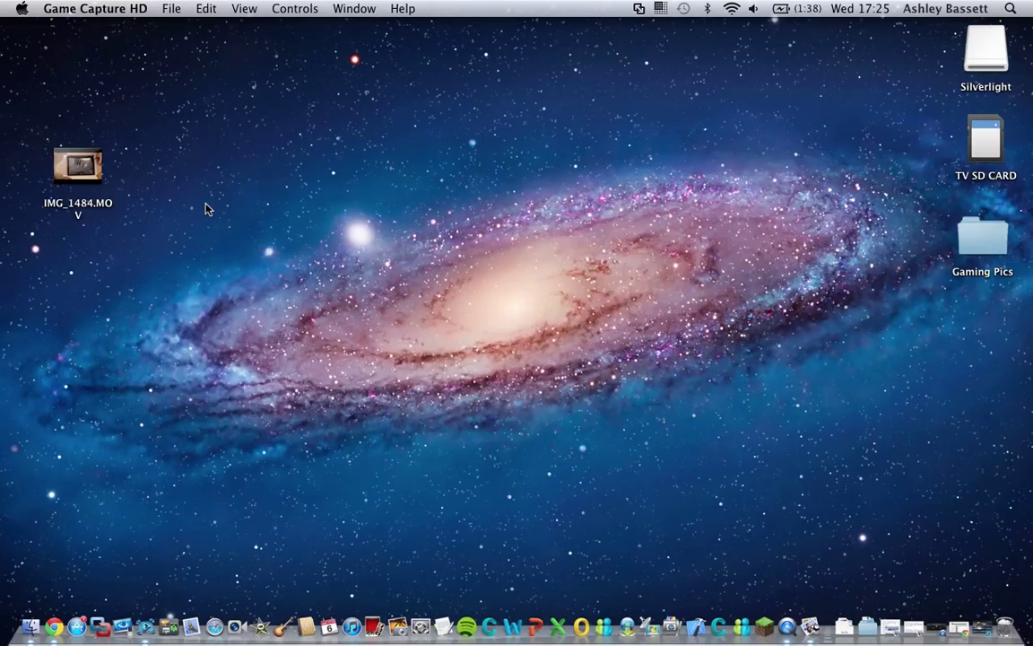
# - Switch to Chrome and go to twitter.com, correcting the typo in the address
pyautogui.click(50, 617)
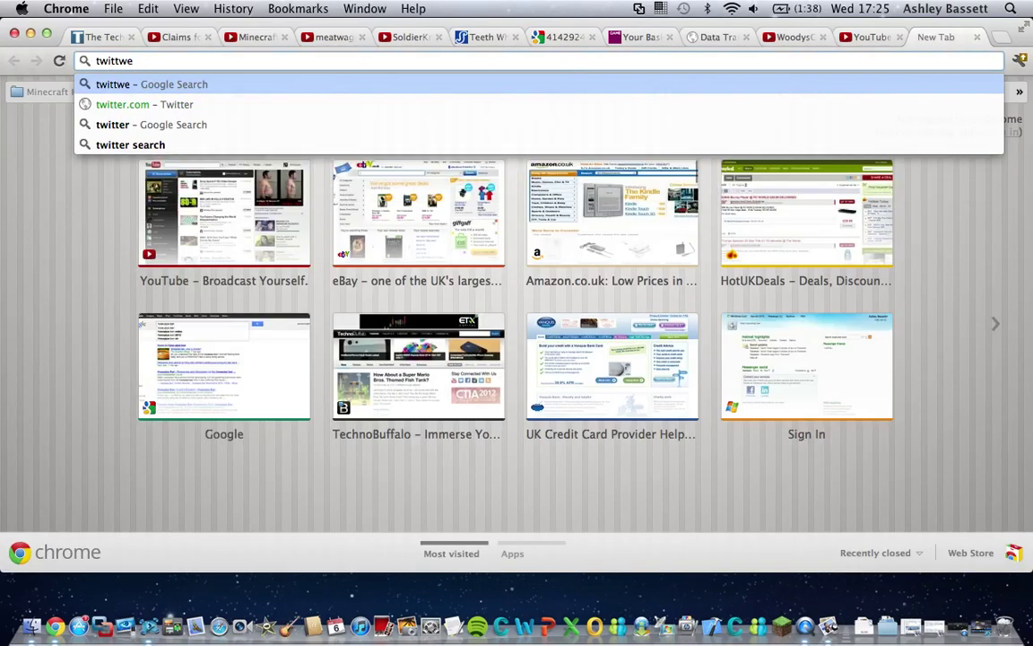
pyautogui.press('BackSpace')
pyautogui.press('BackSpace')
pyautogui.write('er')
pyautogui.press('Return')
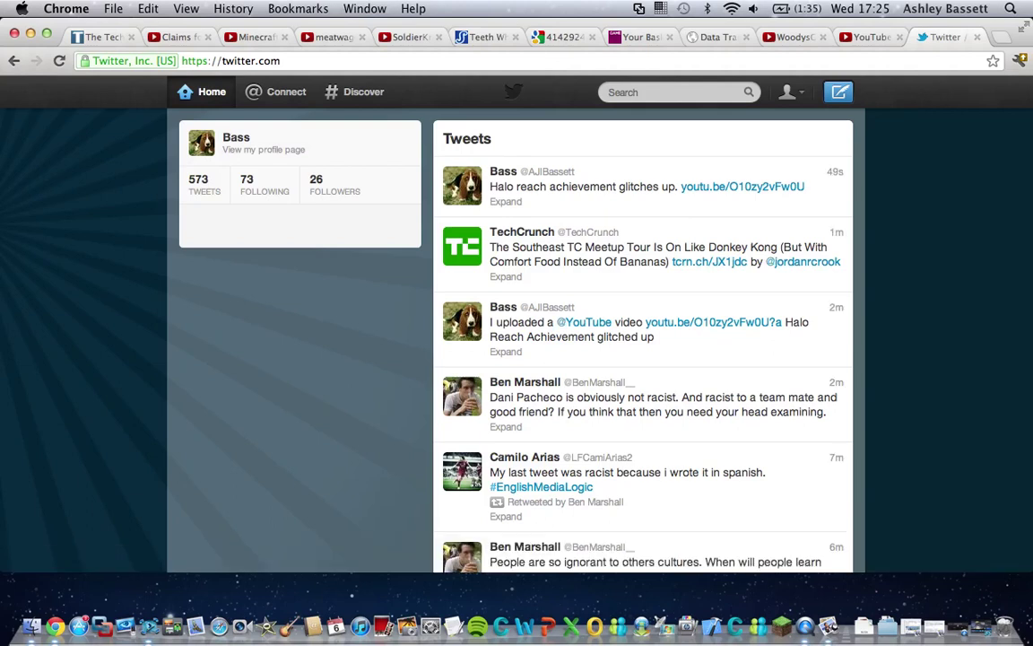
# - Expand the video on the newest tweet, play it, and pause it at 0:06
pyautogui.moveTo(687, 178)
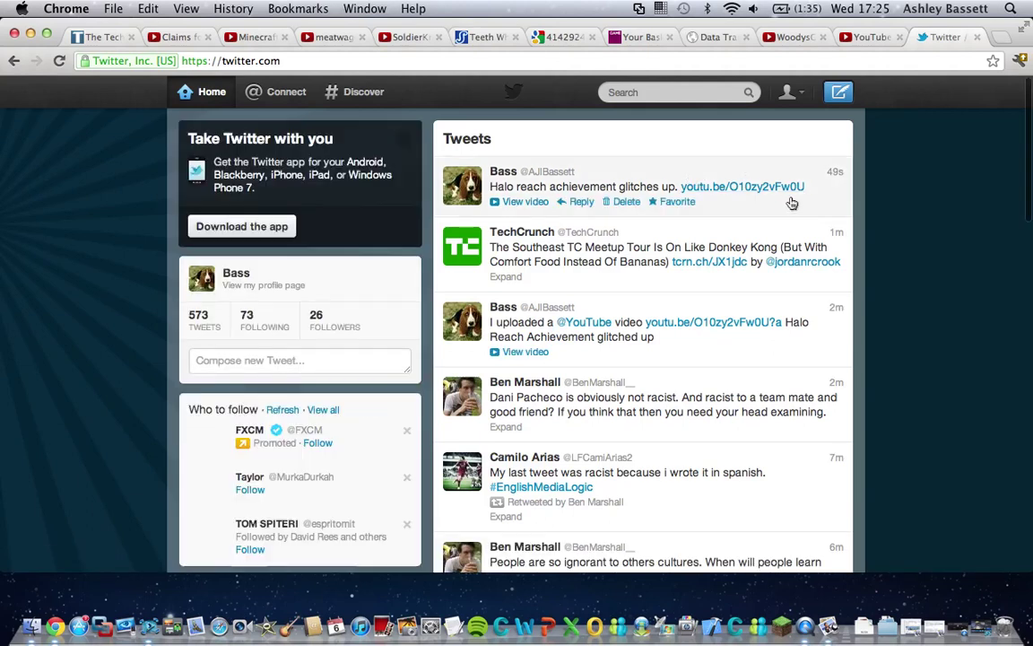
pyautogui.click(531, 202)
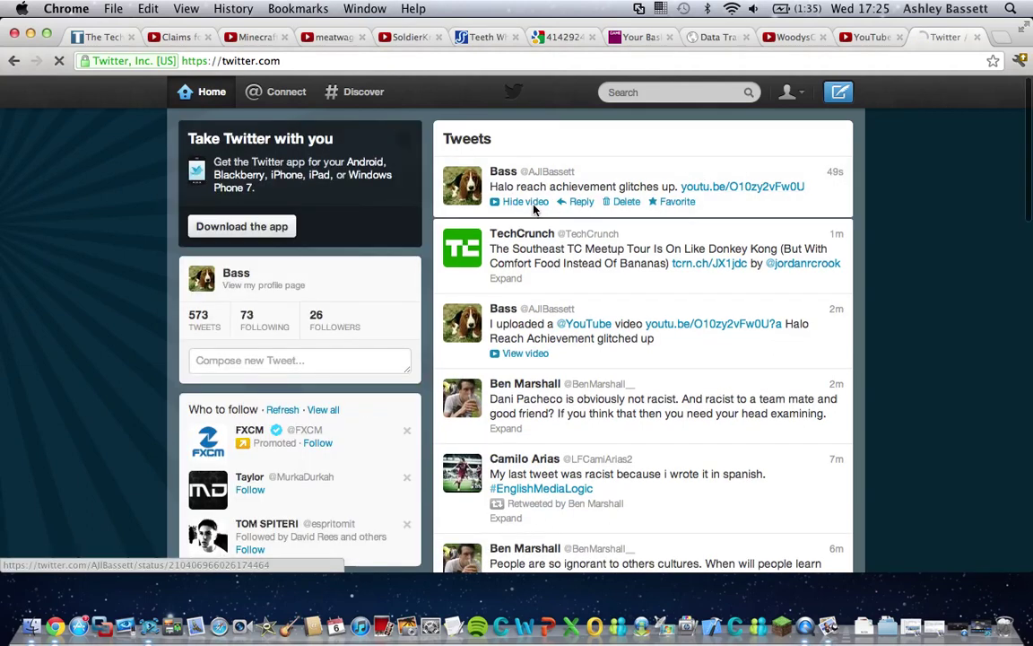
pyautogui.scroll(-3, 666, 299)
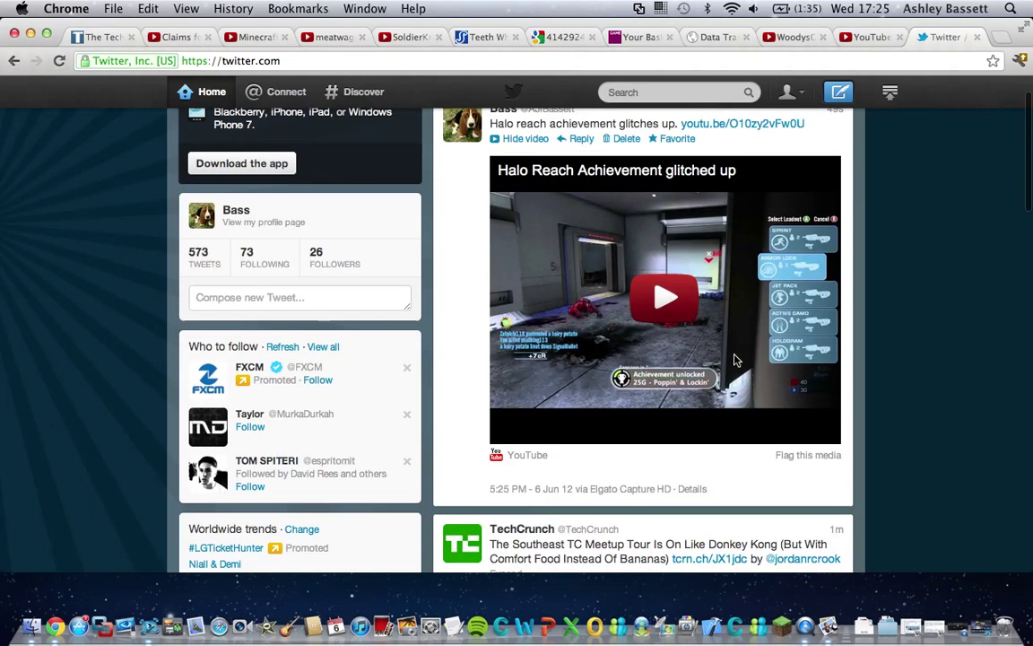
pyautogui.click(661, 301)
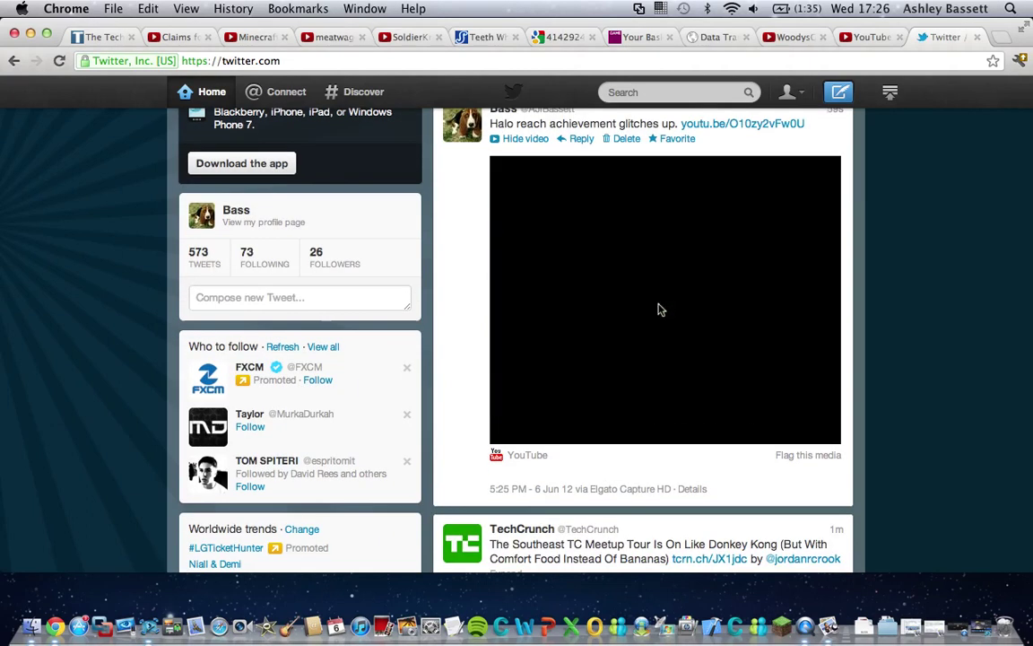
pyautogui.scroll(-2, 658, 309)
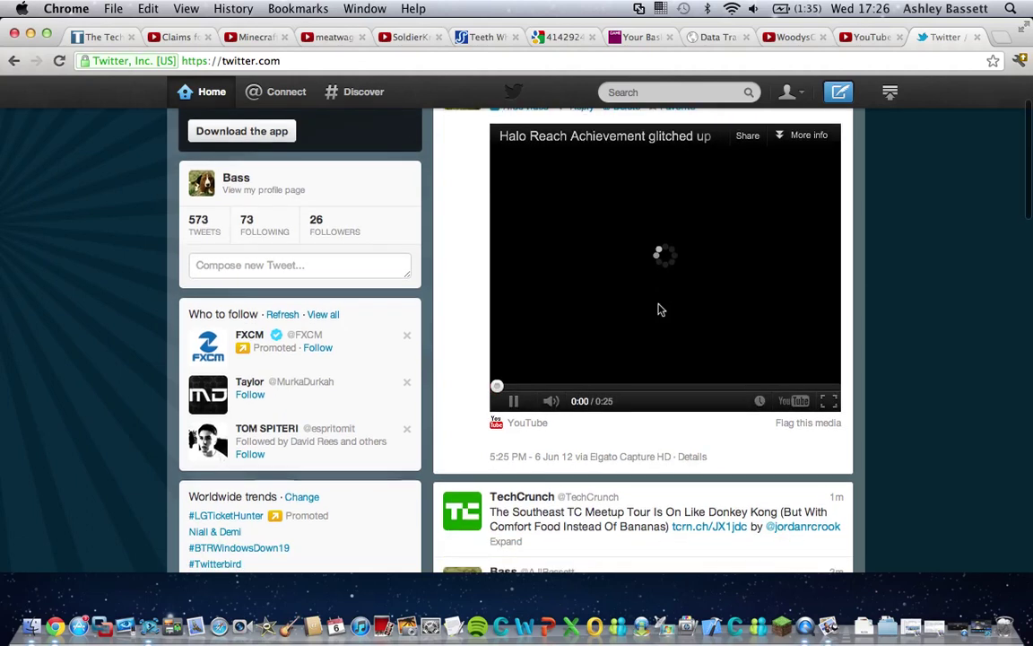
pyautogui.scroll(-1, 658, 309)
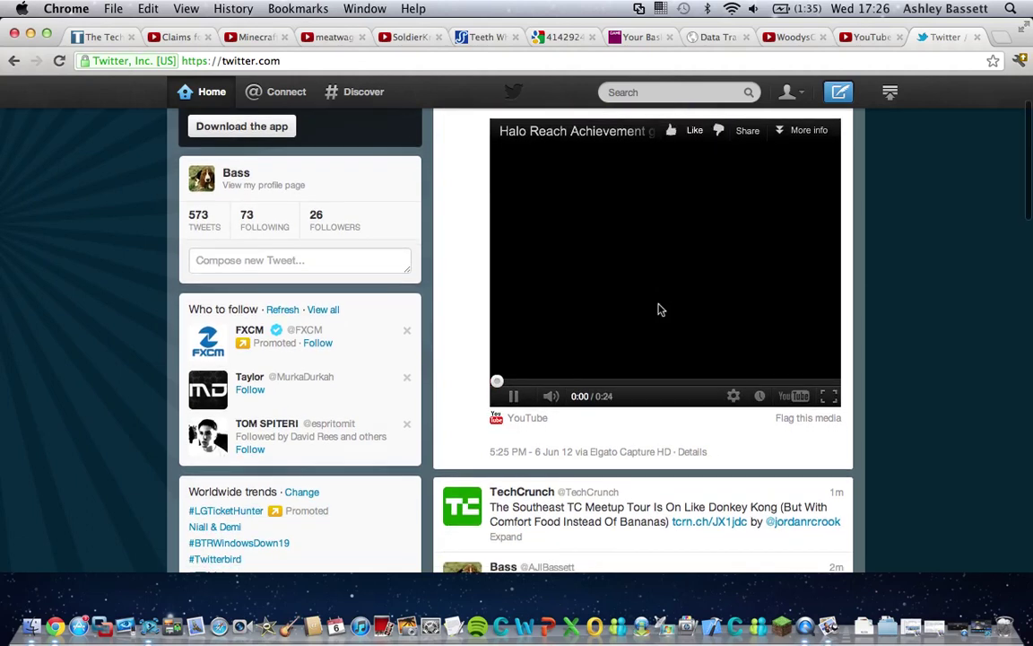
pyautogui.scroll(-1, 658, 309)
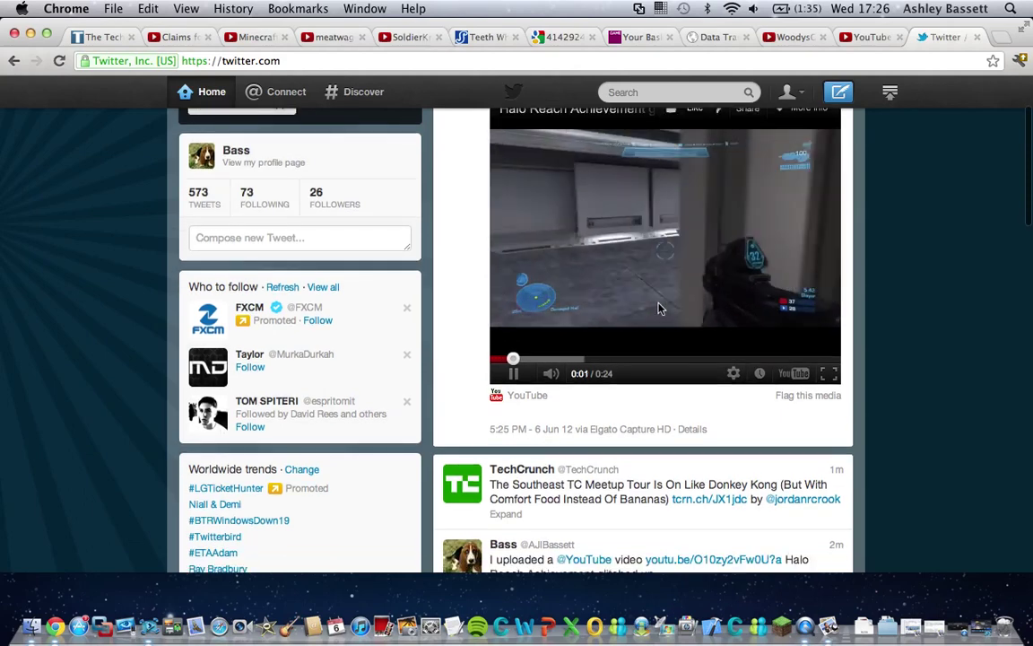
pyautogui.scroll(-3, 658, 310)
pyautogui.scroll(5, 658, 309)
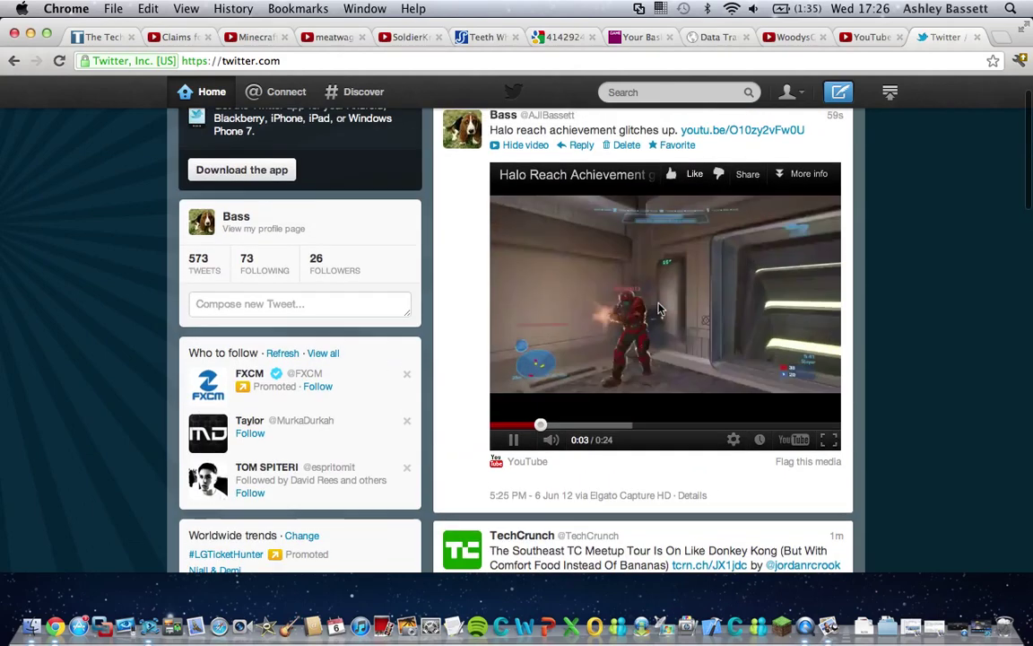
pyautogui.scroll(3, 563, 401)
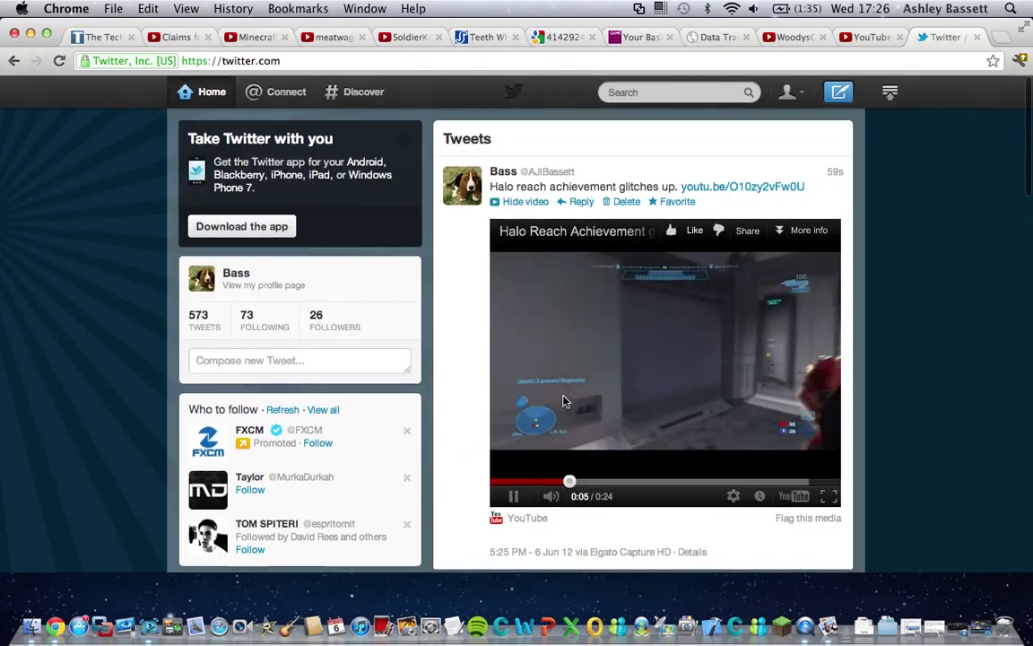
pyautogui.click(513, 496)
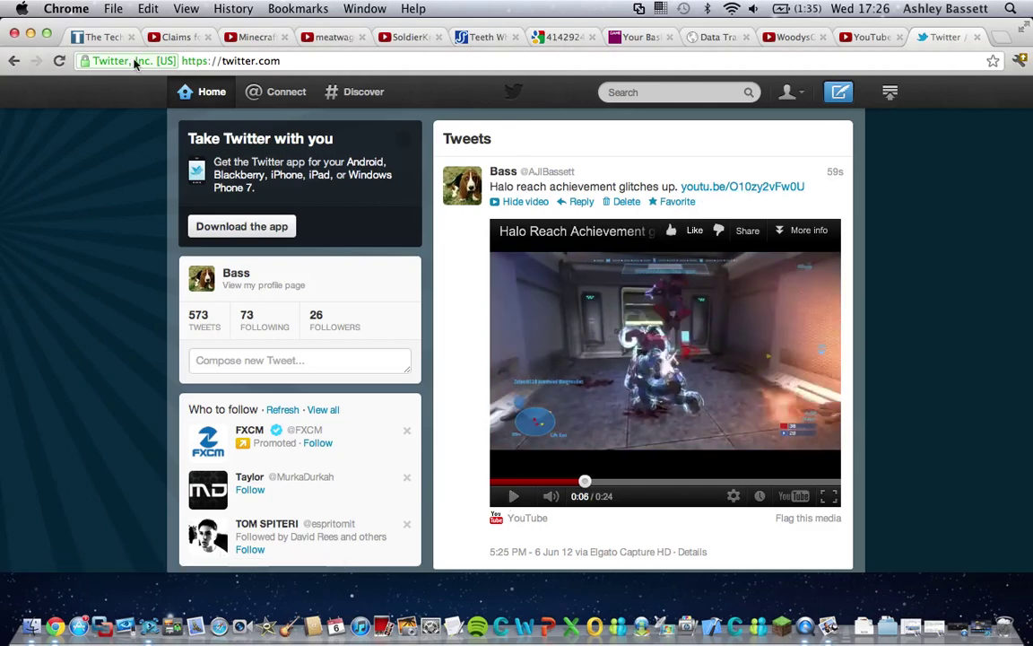
# - Minimize Chrome, relaunch Game Capture HD, install the 1.0 (47) update, and close its window
pyautogui.click(30, 33)
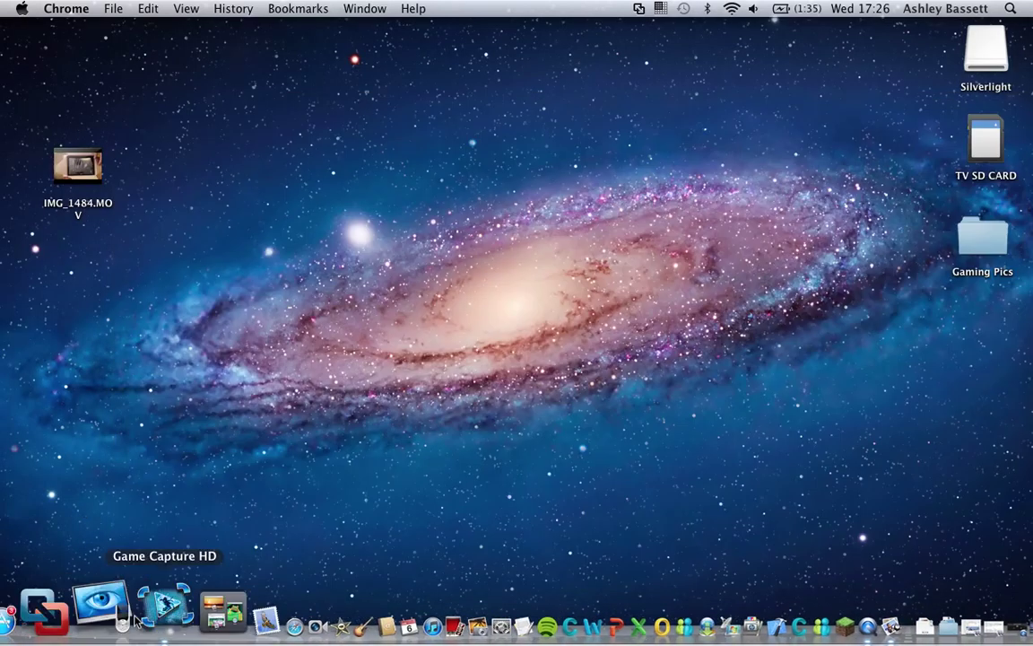
pyautogui.click(134, 617)
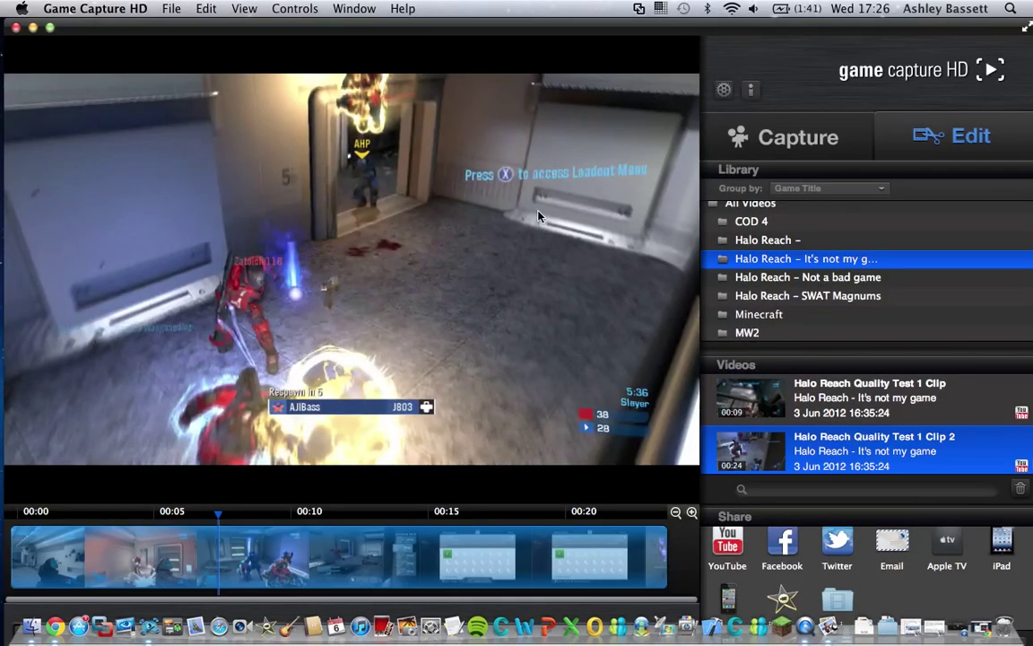
pyautogui.click(139, 11)
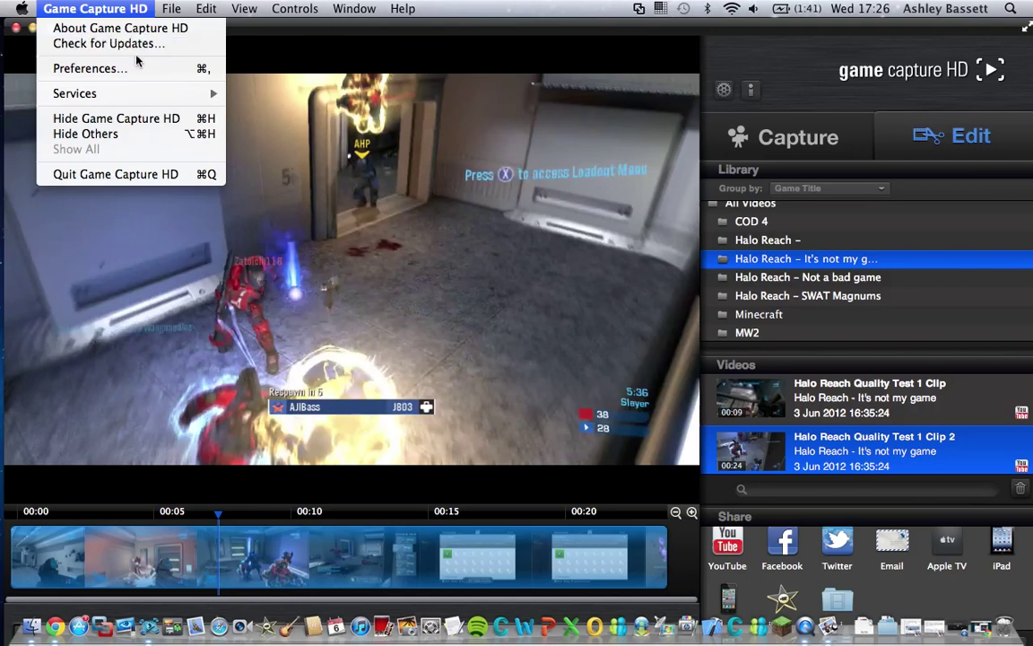
pyautogui.click(122, 45)
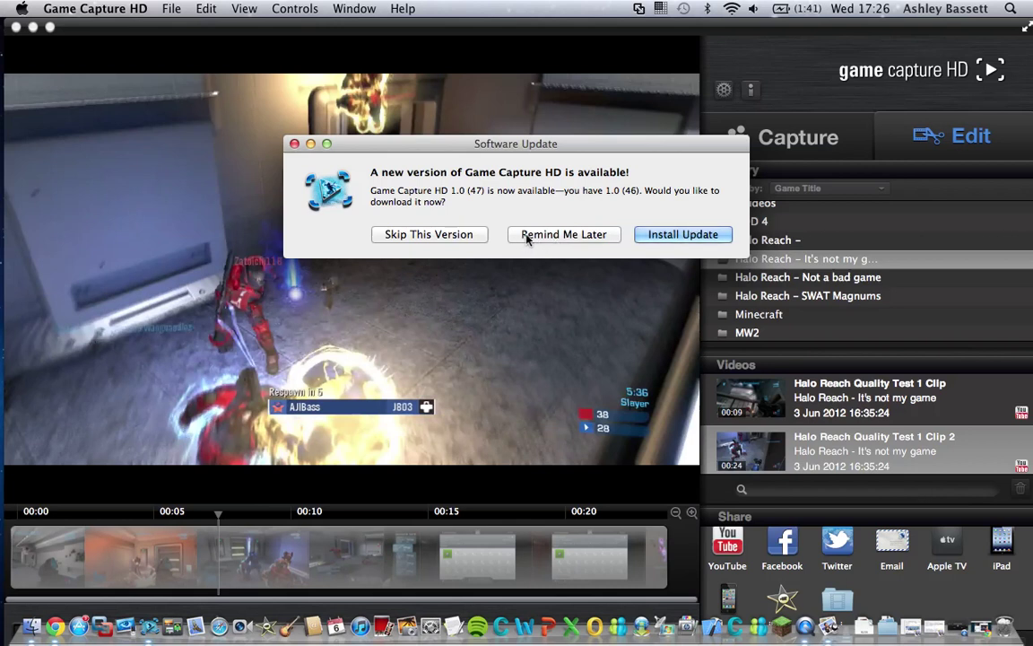
pyautogui.click(648, 235)
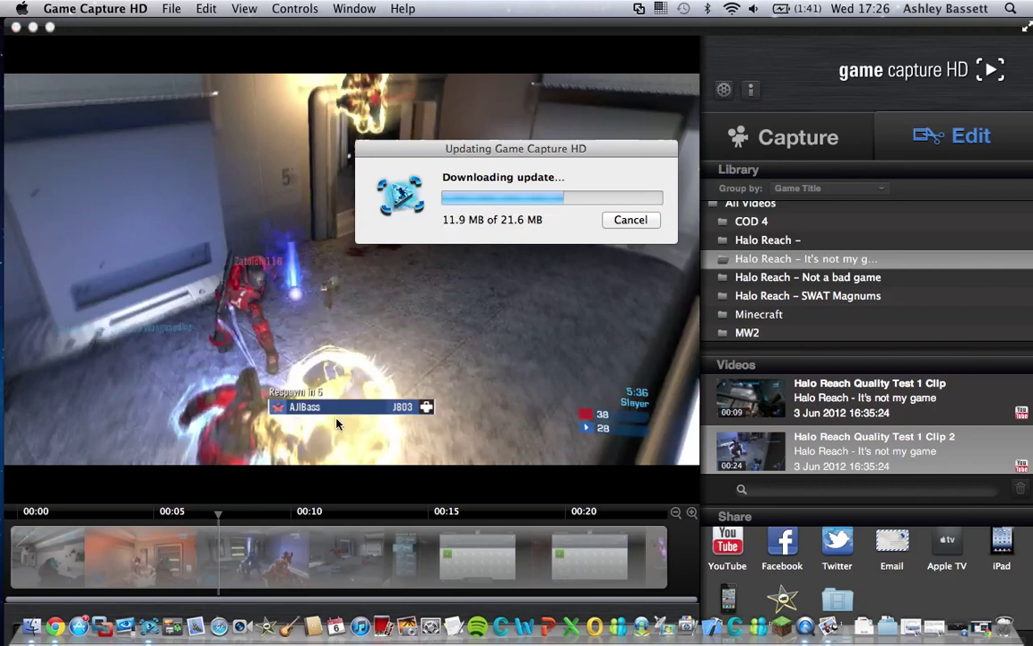
pyautogui.click(16, 27)
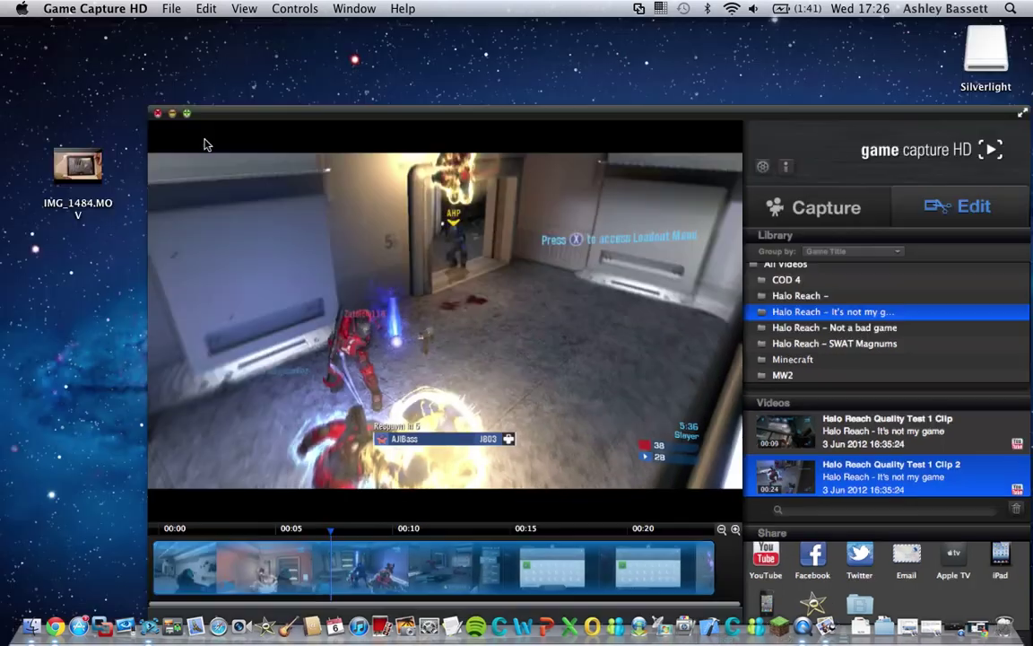